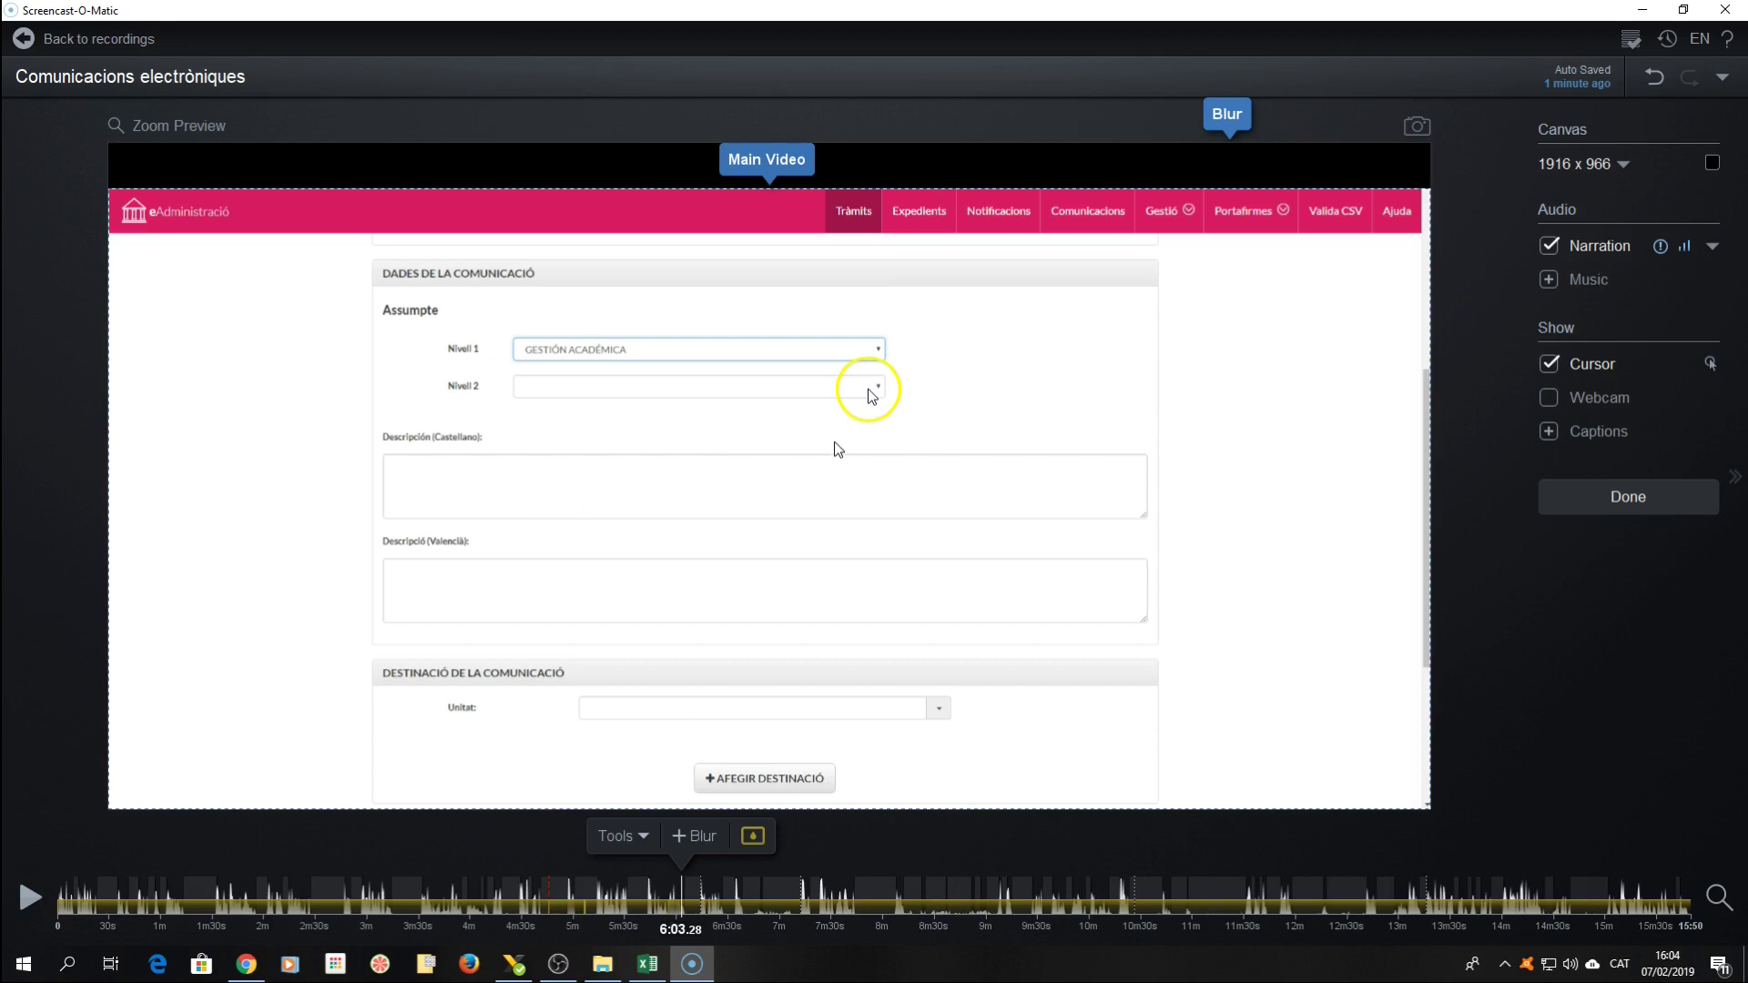
# - Add a highlight overlay at about 7:17 on the timeline and size it around the Nivell 1 and Nivell 2 fields
pyautogui.click(808, 892)
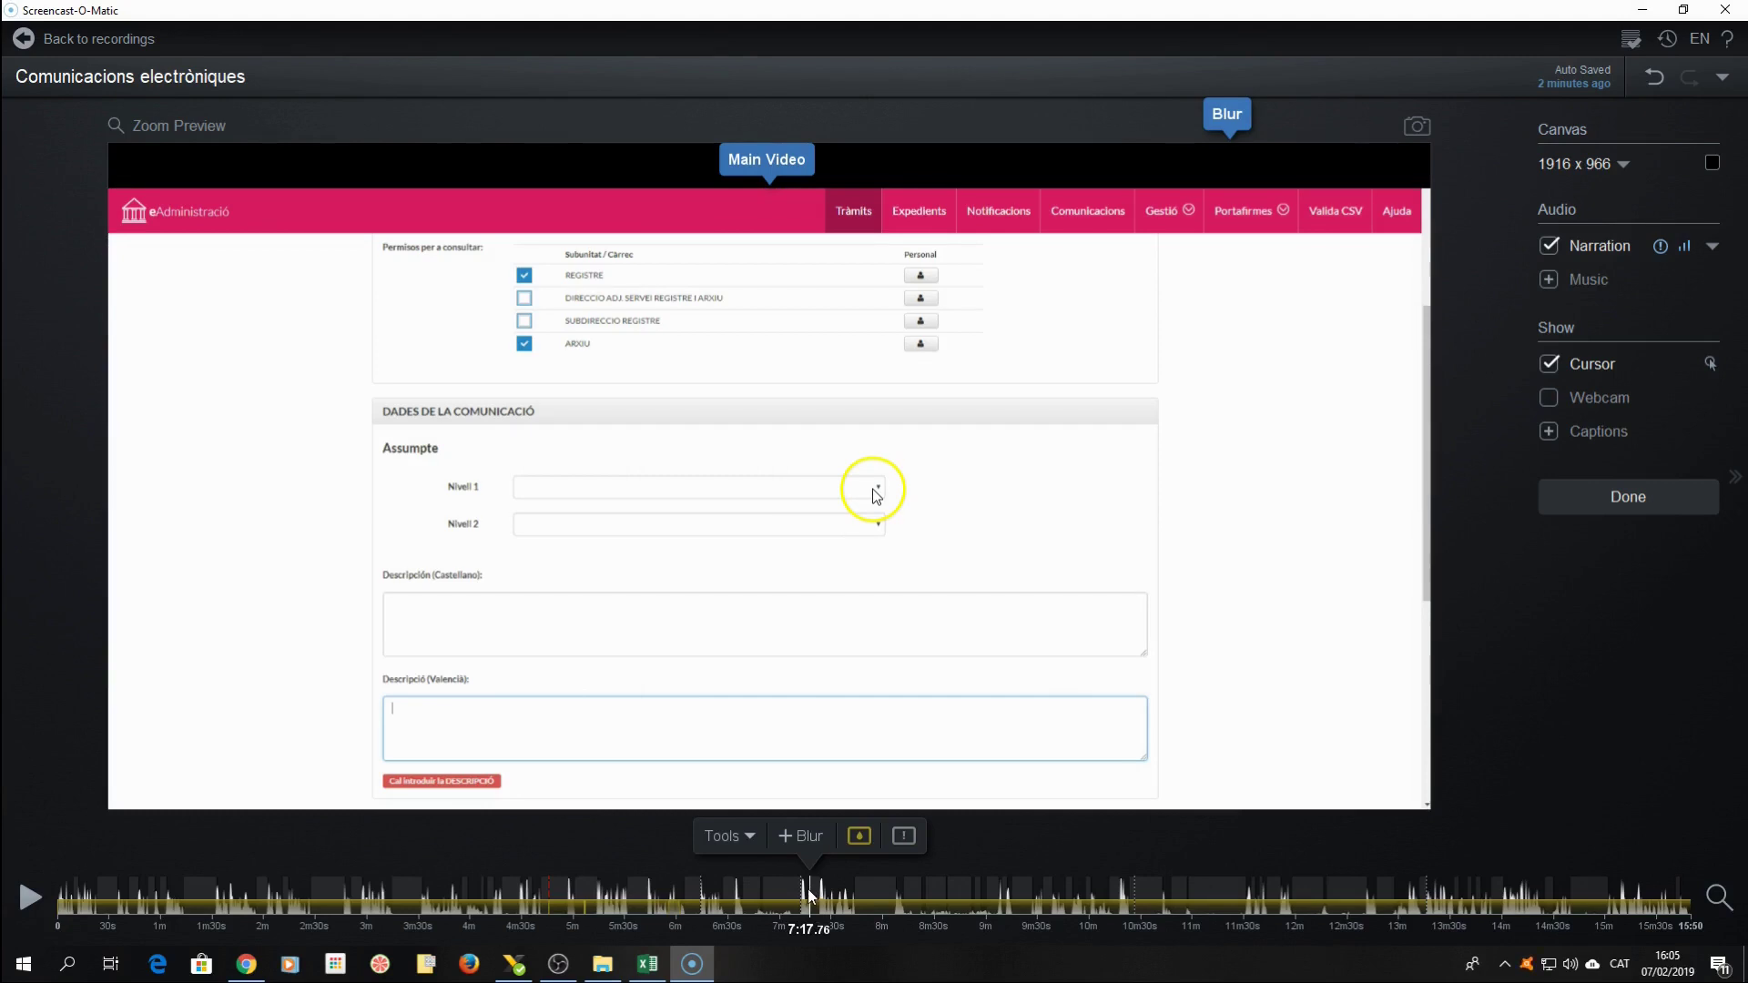
pyautogui.click(748, 835)
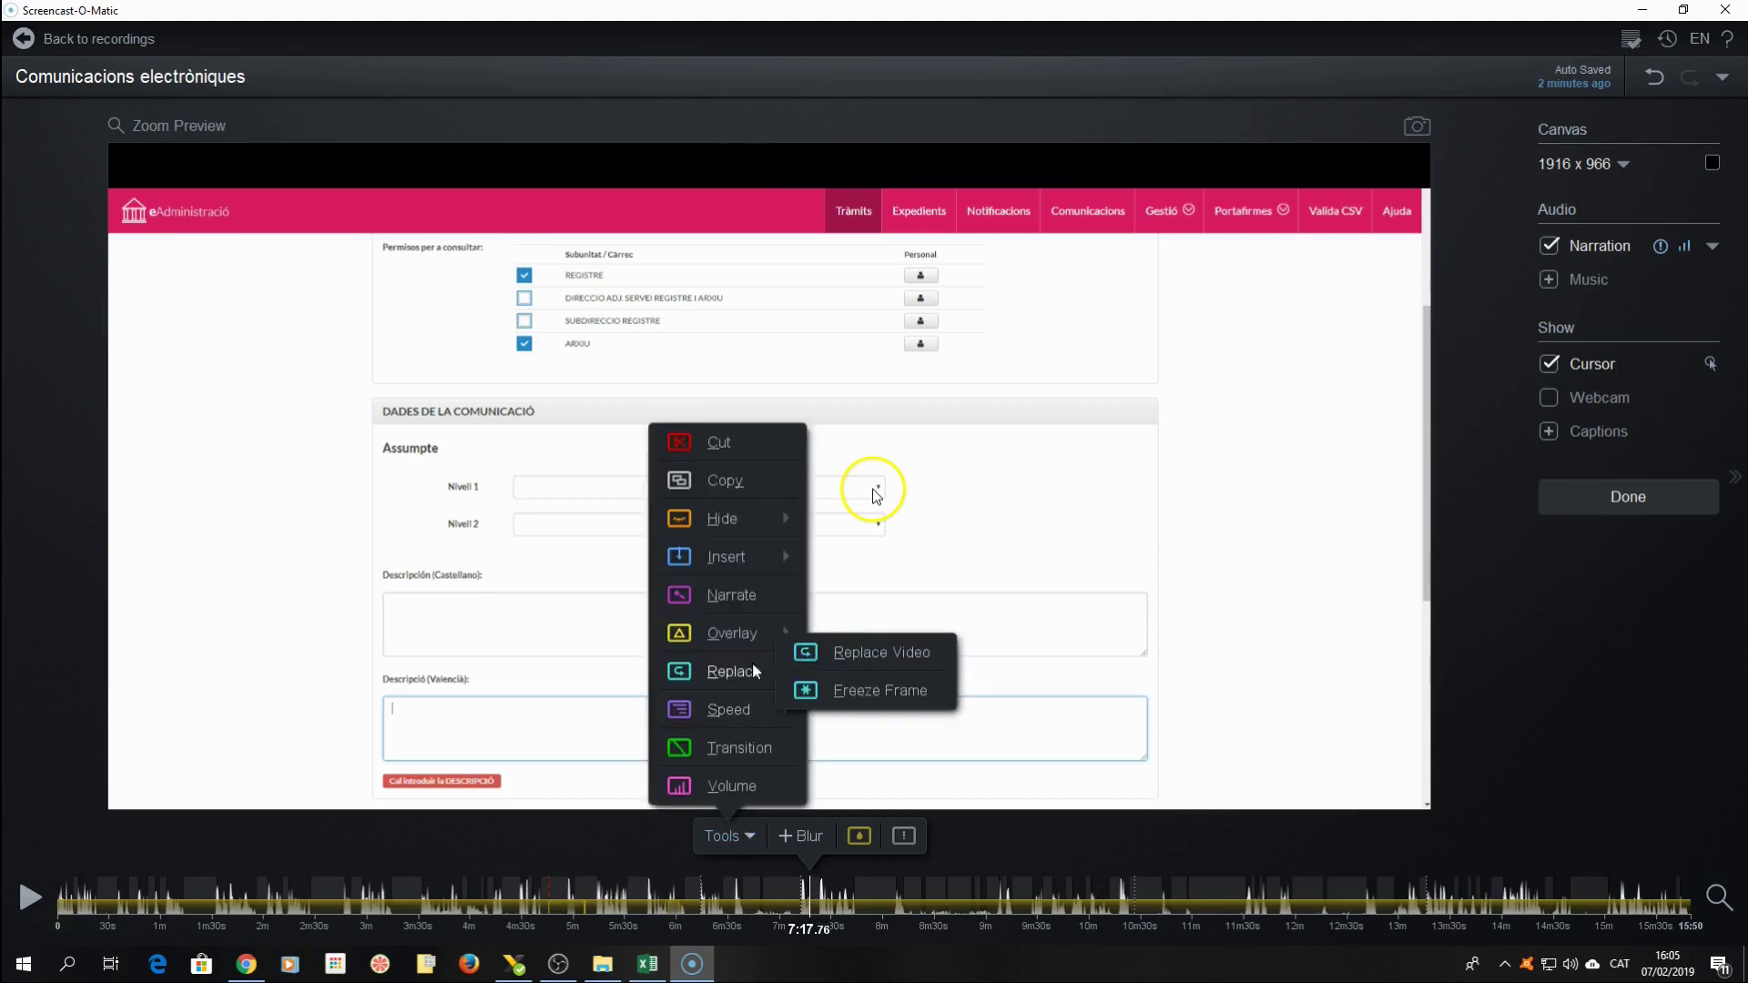
pyautogui.moveTo(748, 639)
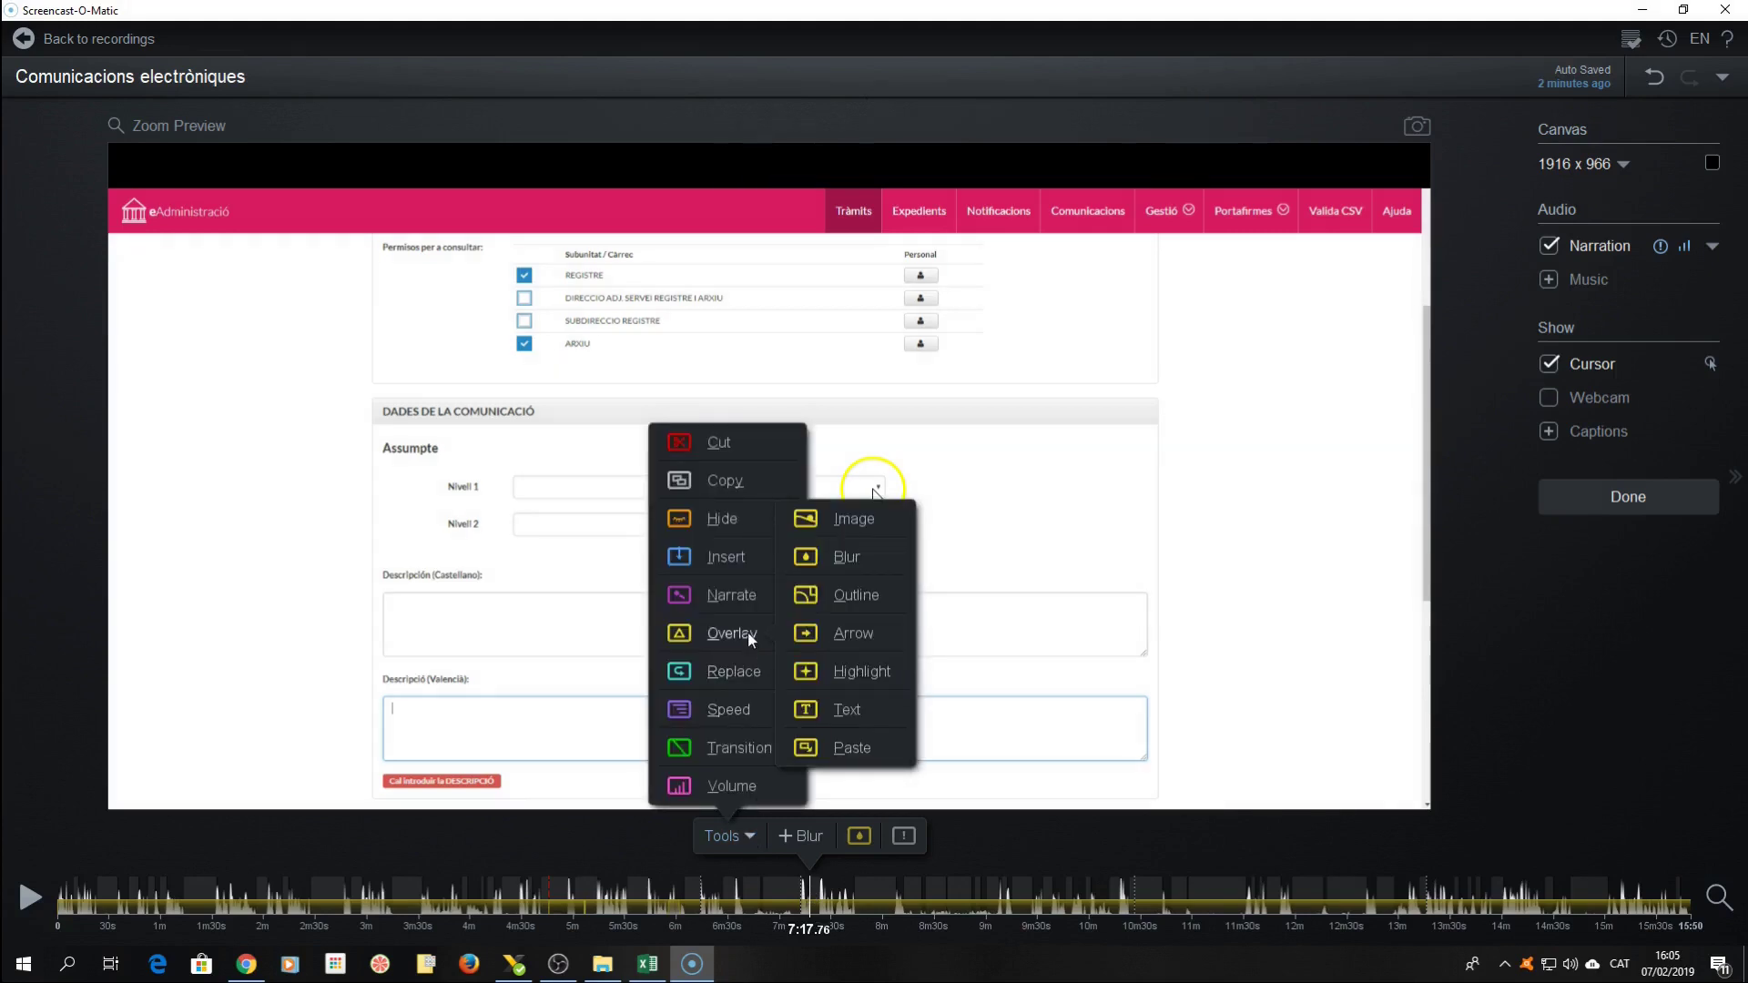
pyautogui.click(851, 674)
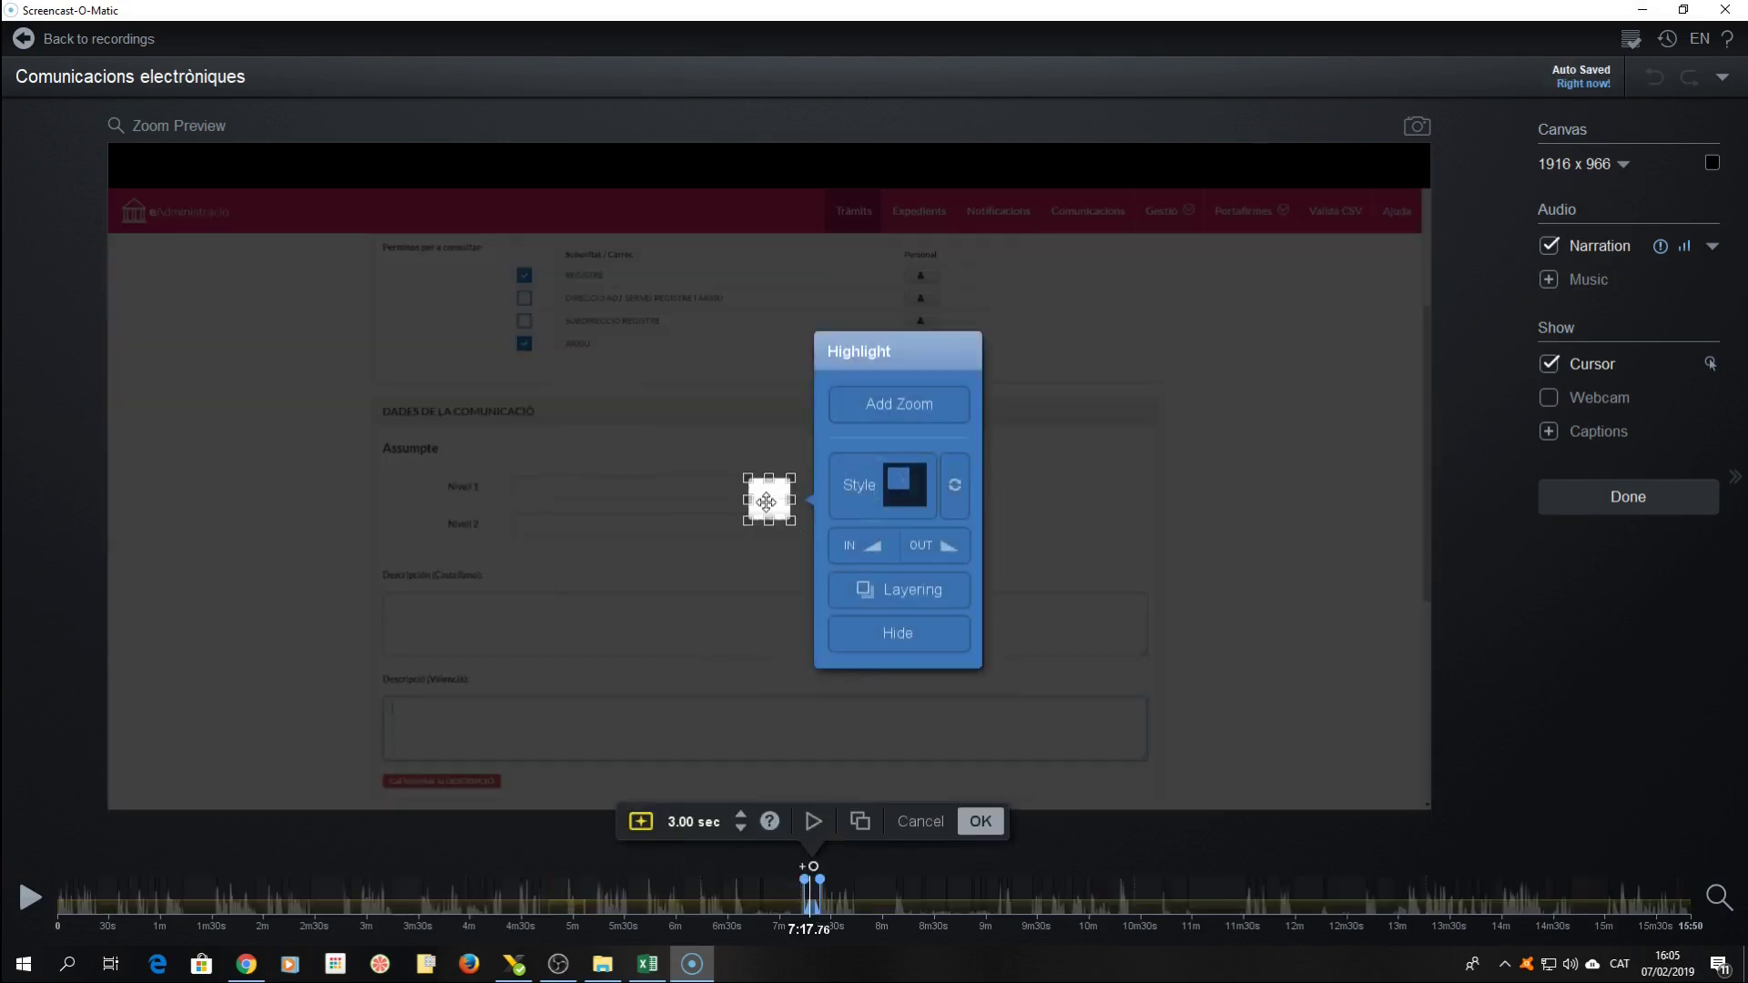
pyautogui.moveTo(745, 524); pyautogui.dragTo(424, 552)
pyautogui.moveTo(790, 478); pyautogui.dragTo(889, 474)
pyautogui.moveTo(656, 550); pyautogui.dragTo(658, 620)
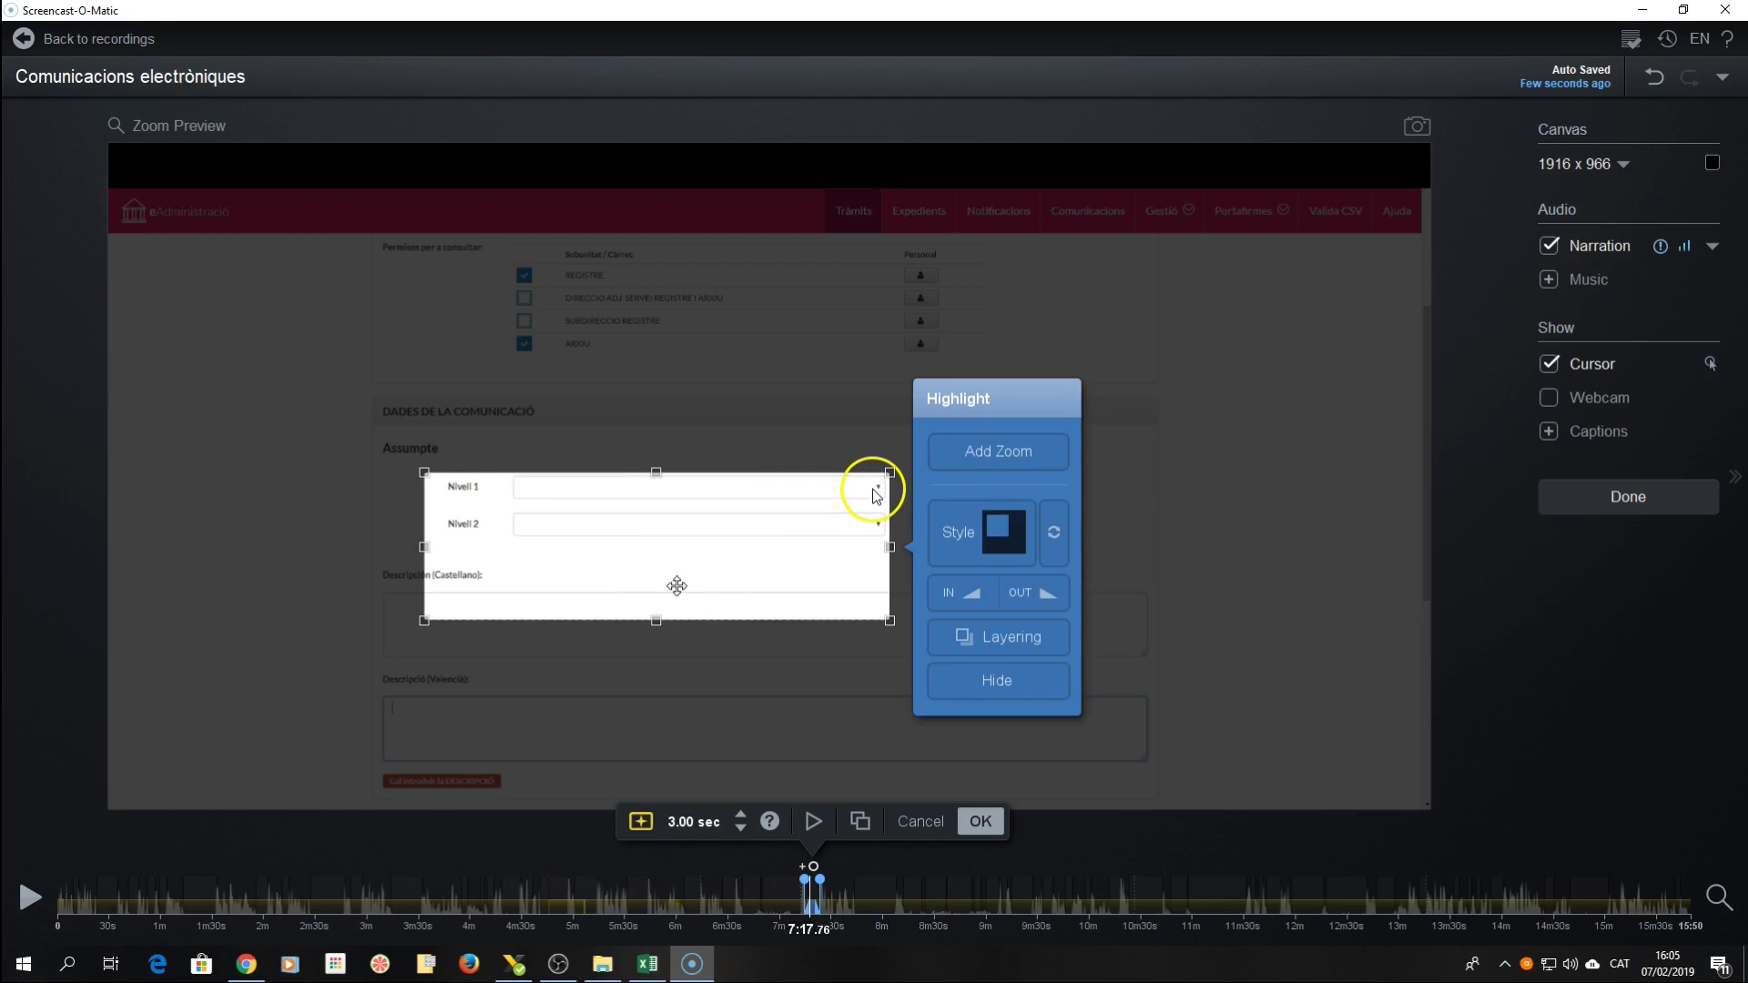
pyautogui.moveTo(424, 547); pyautogui.dragTo(444, 548)
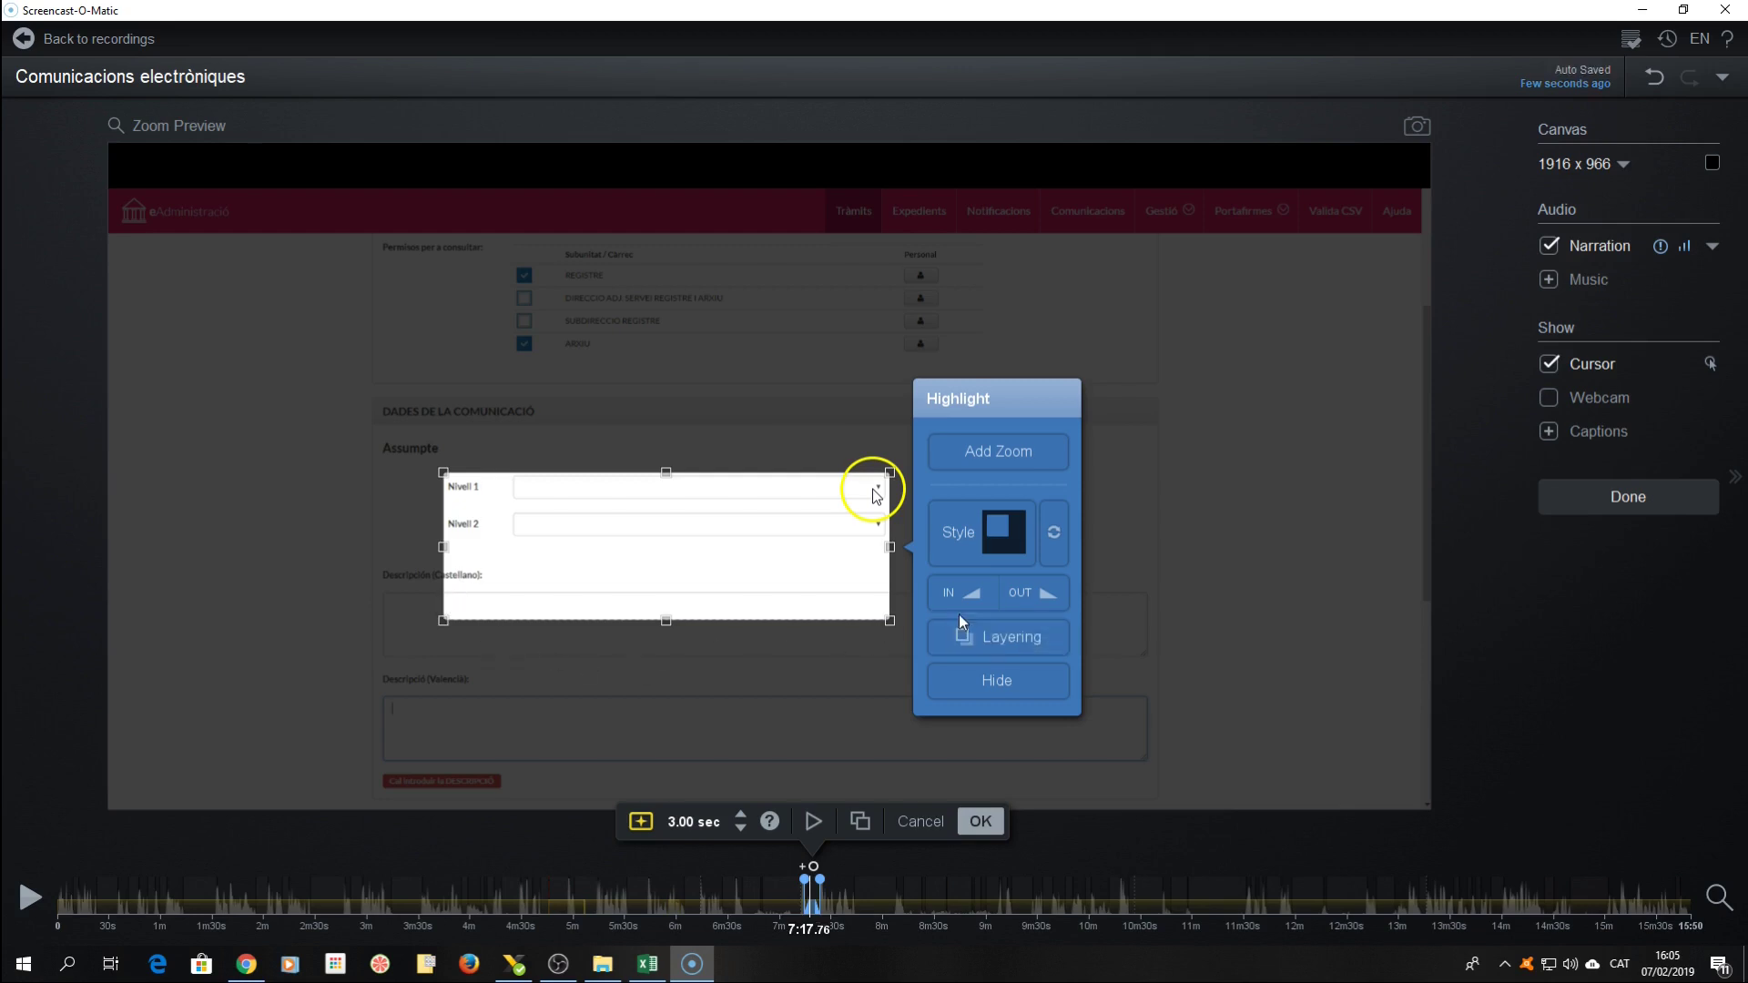
# - Review the highlight's style options for opacity, blur, shape and color without changing them
pyautogui.click(1015, 539)
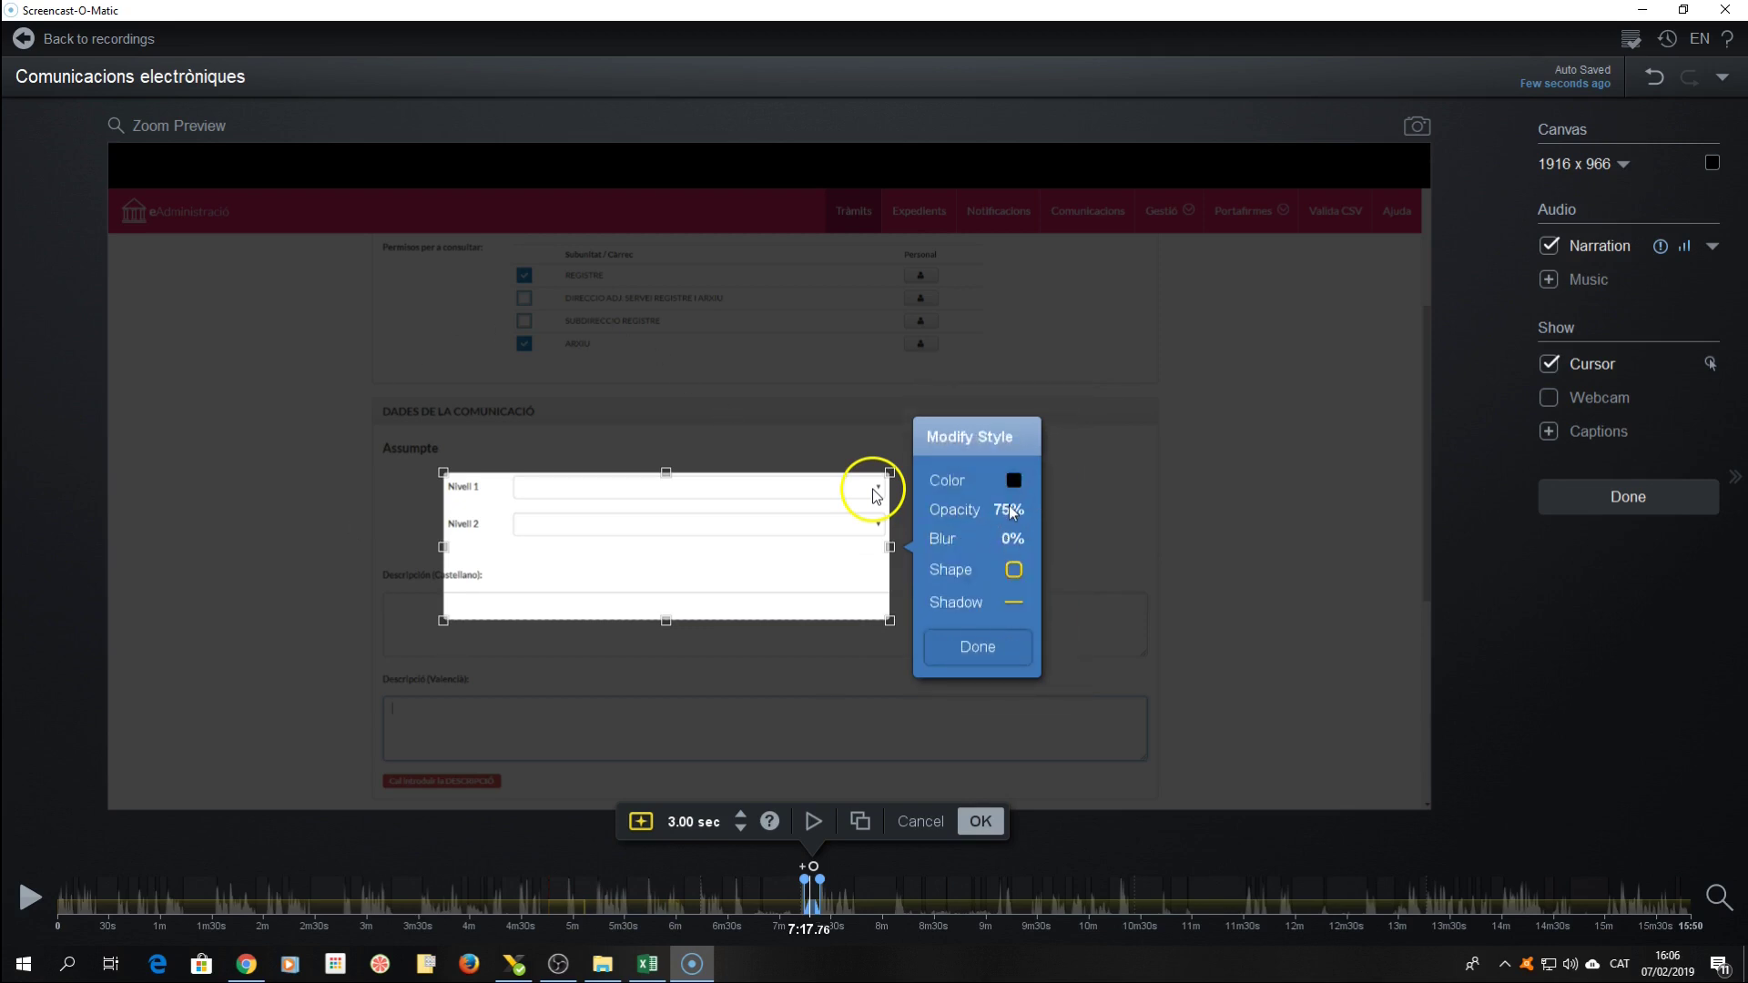
pyautogui.click(1003, 512)
pyautogui.moveTo(1104, 527)
pyautogui.mouseDown()
pyautogui.moveTo(1067, 528)
pyautogui.moveTo(1121, 529)
pyautogui.moveTo(1104, 531)
pyautogui.mouseUp()
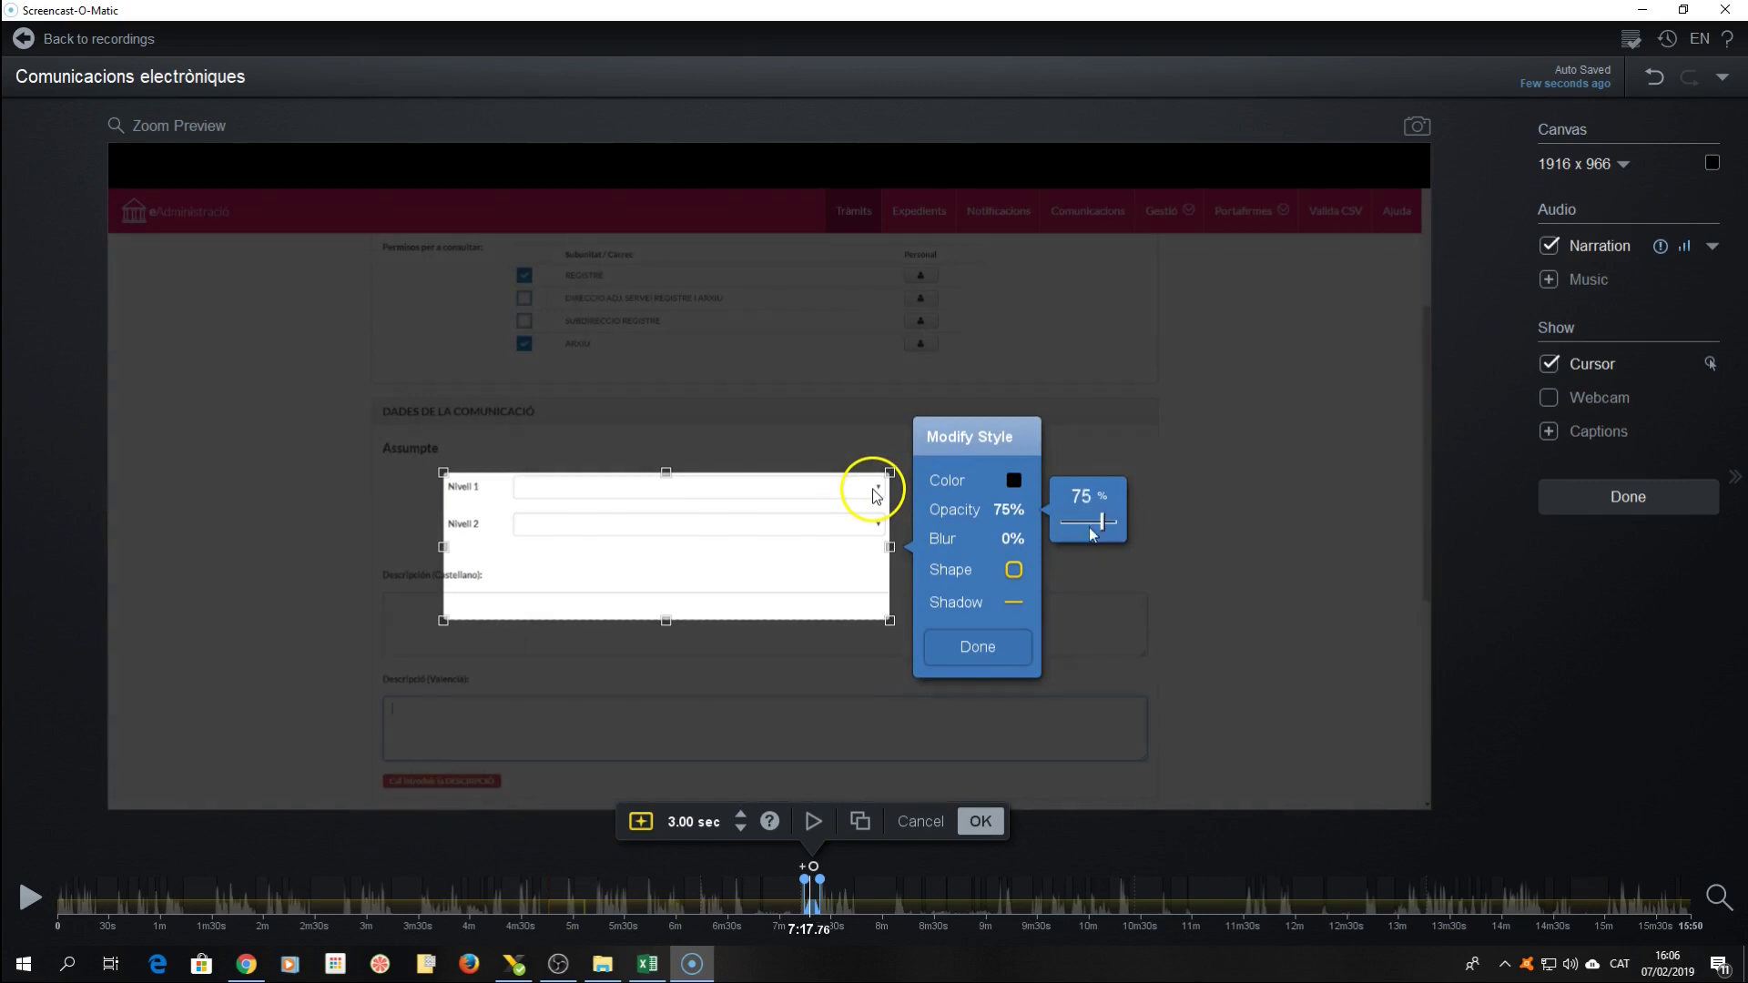
pyautogui.click(1012, 543)
pyautogui.moveTo(1063, 555)
pyautogui.mouseDown()
pyautogui.moveTo(1110, 555)
pyautogui.moveTo(1060, 560)
pyautogui.mouseUp()
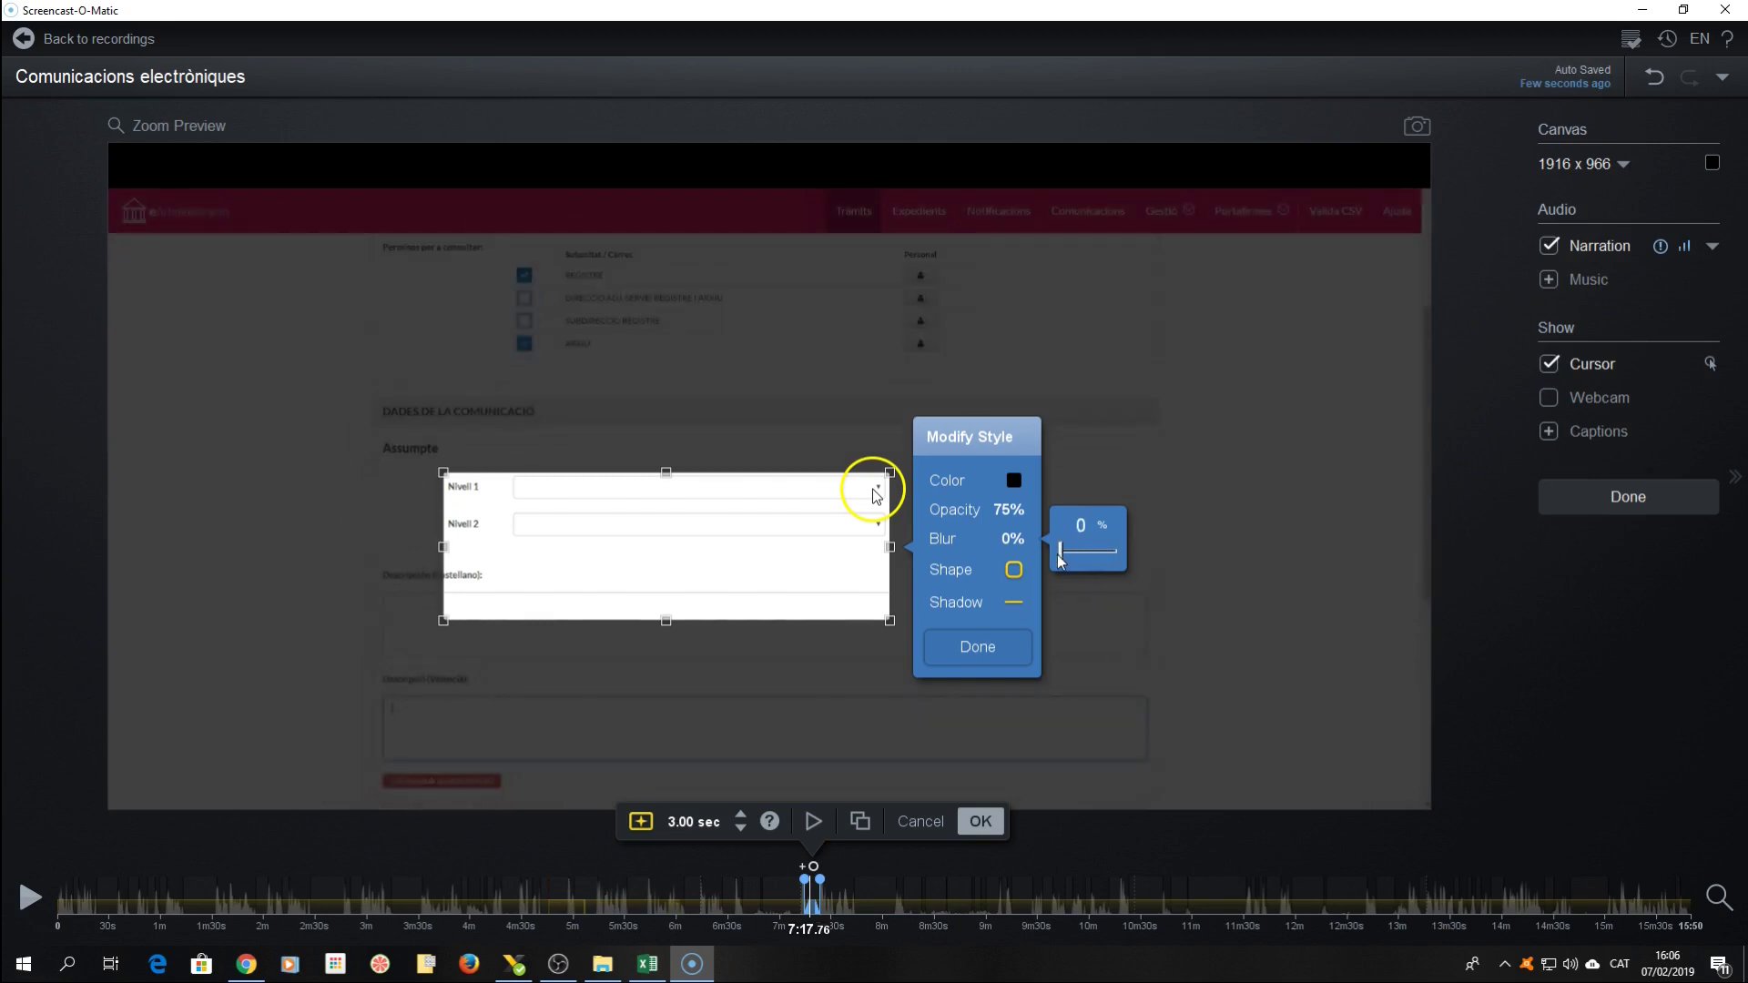
pyautogui.click(1015, 571)
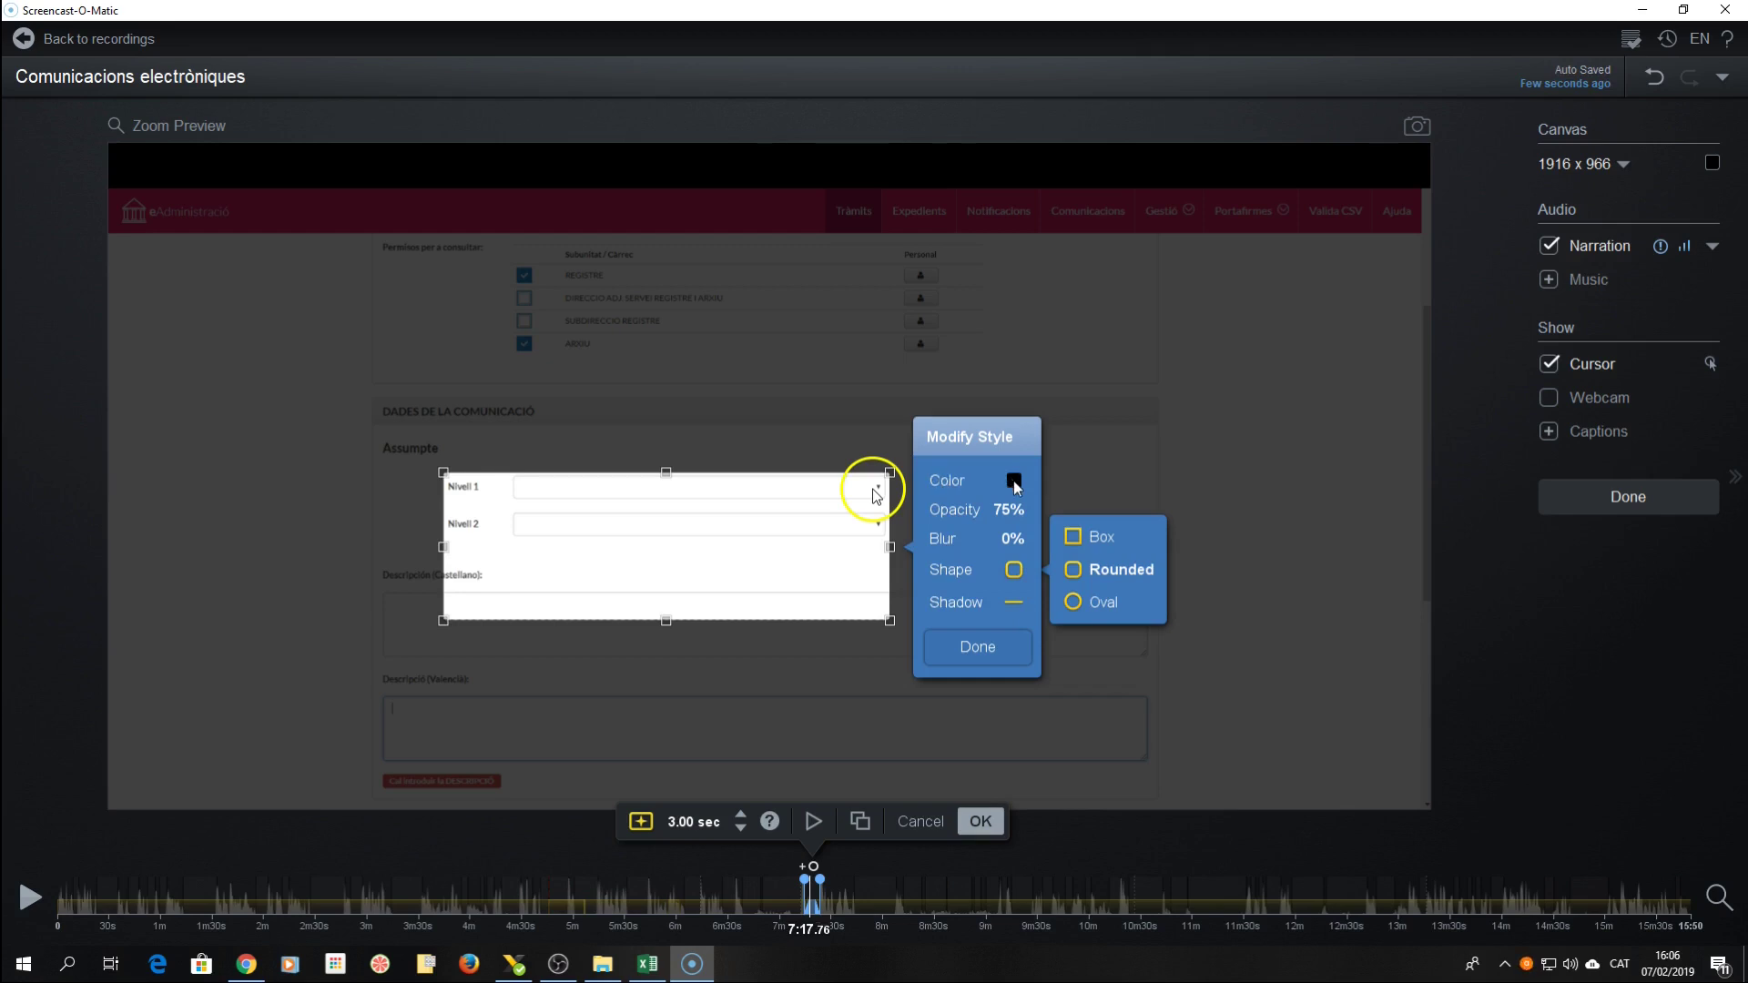
pyautogui.click(1014, 482)
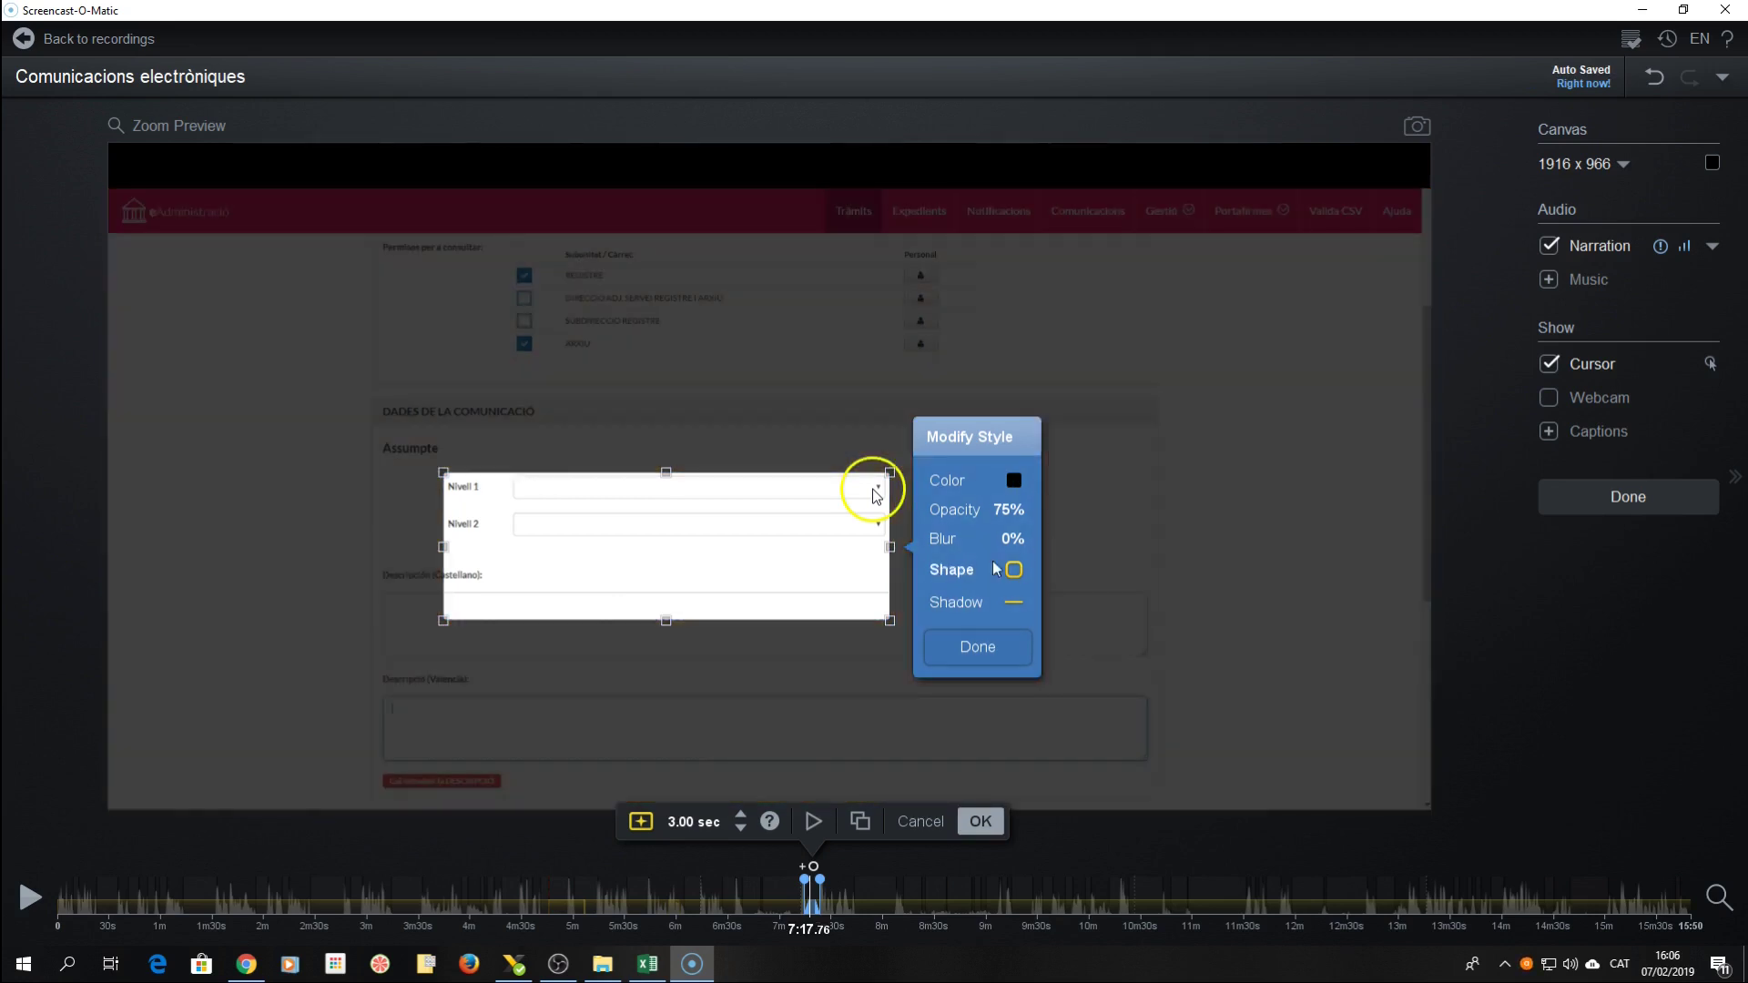
pyautogui.click(976, 648)
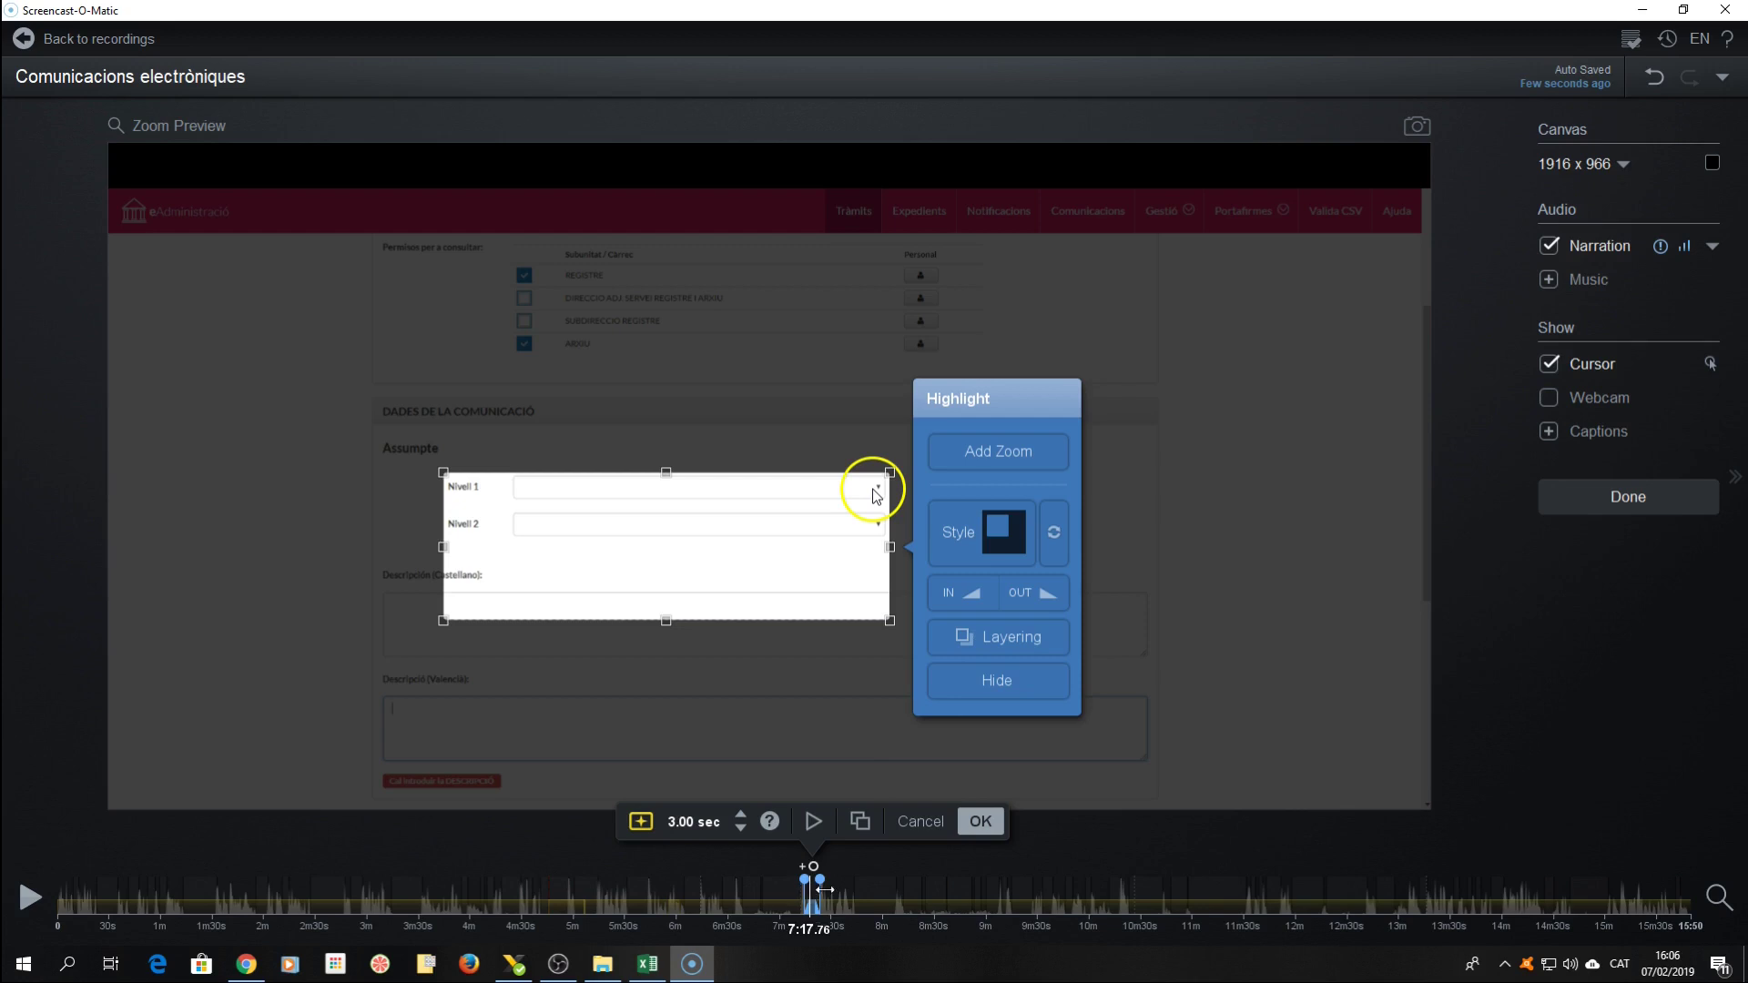
# - Extend the highlight's end to about 8:05, where the third subject level is chosen, for a duration of 47.72 seconds
pyautogui.click(1718, 897)
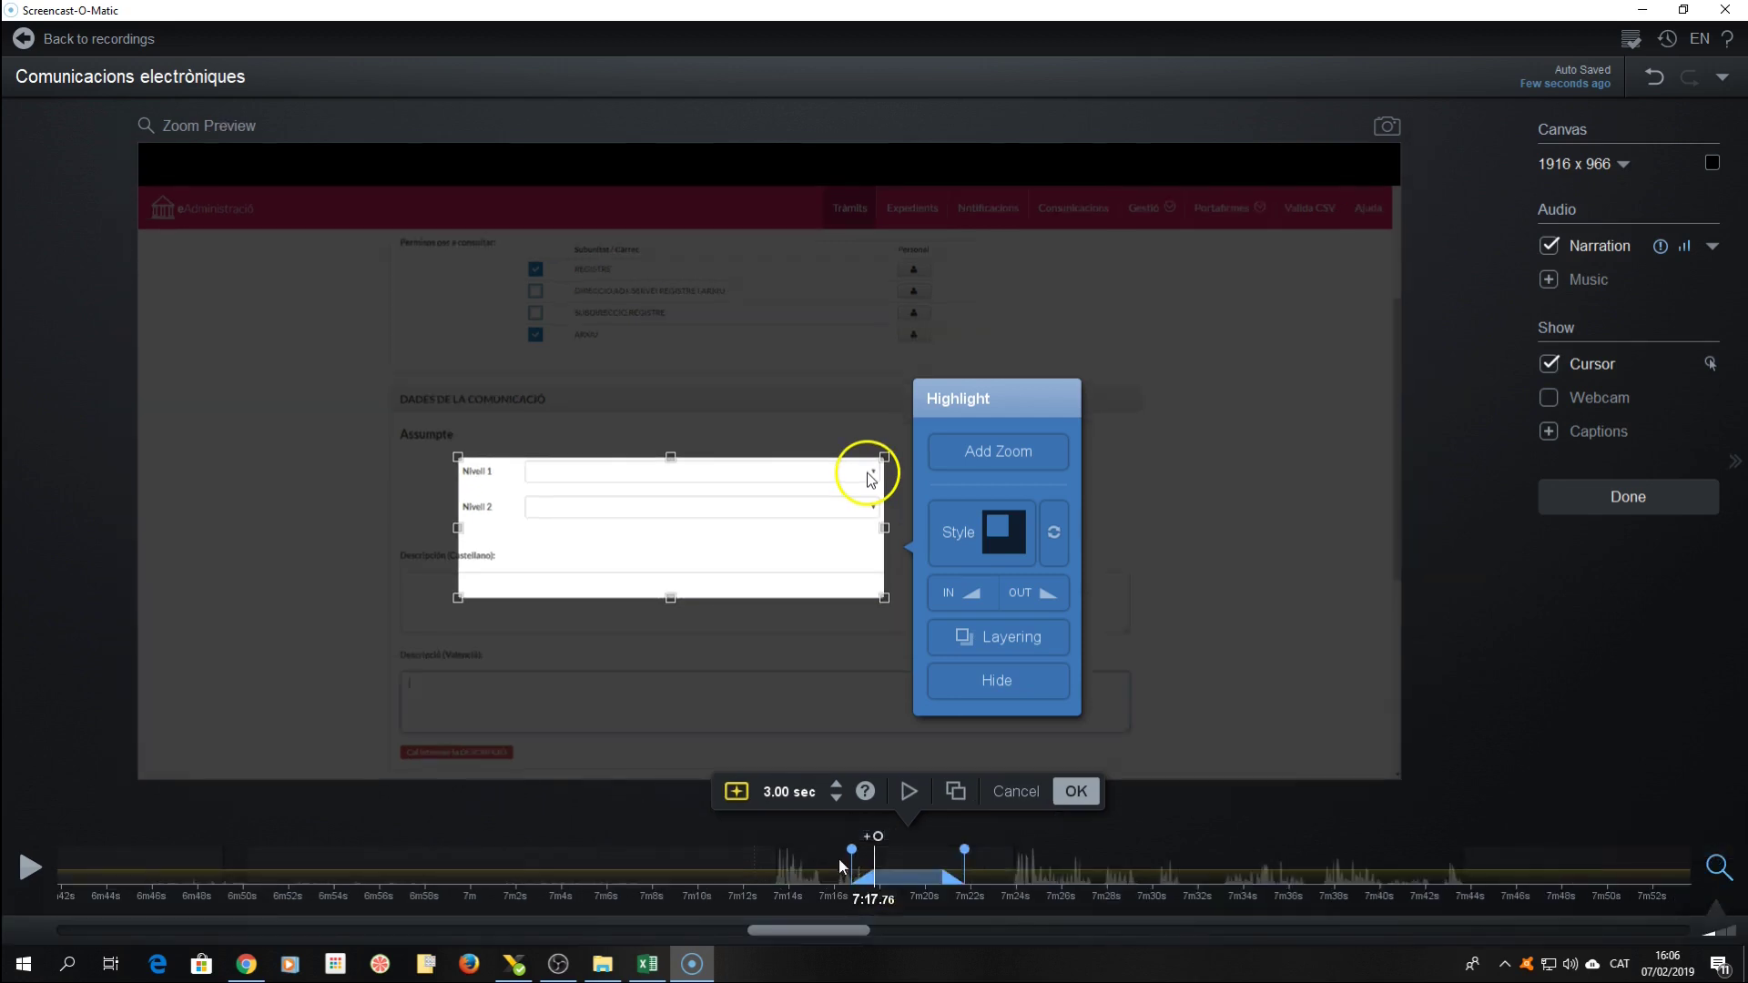
pyautogui.moveTo(838, 853); pyautogui.dragTo(897, 850)
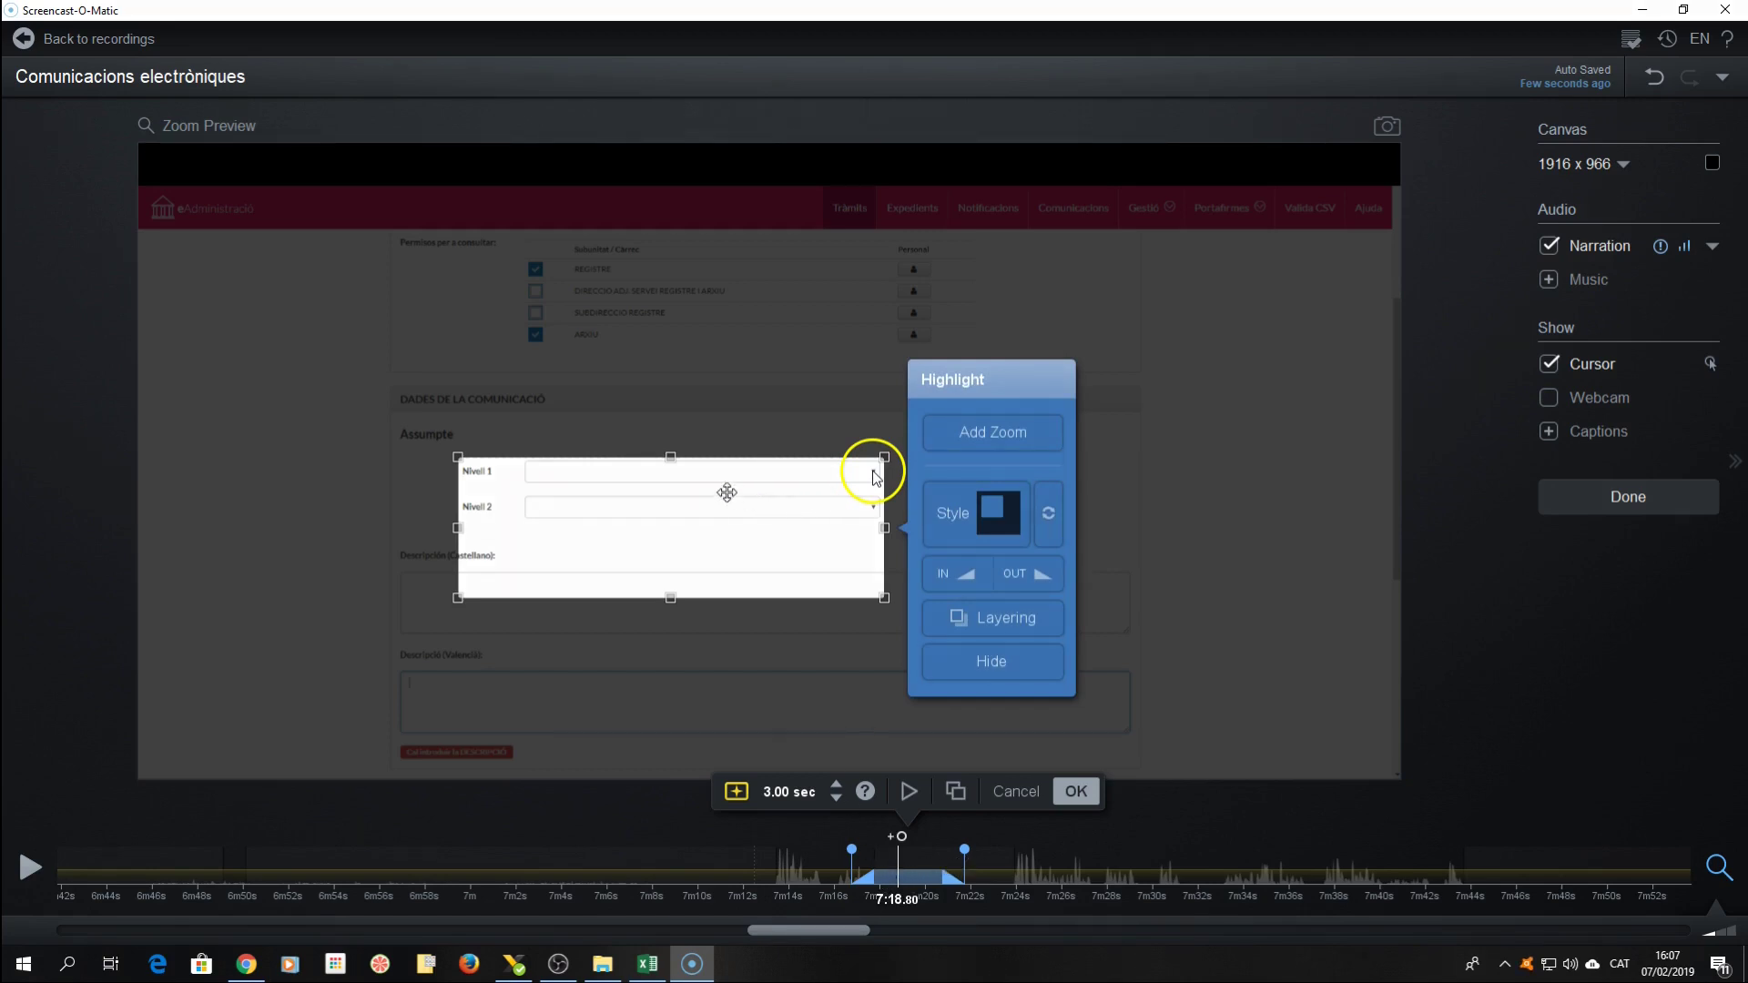
pyautogui.moveTo(913, 865); pyautogui.dragTo(1376, 892)
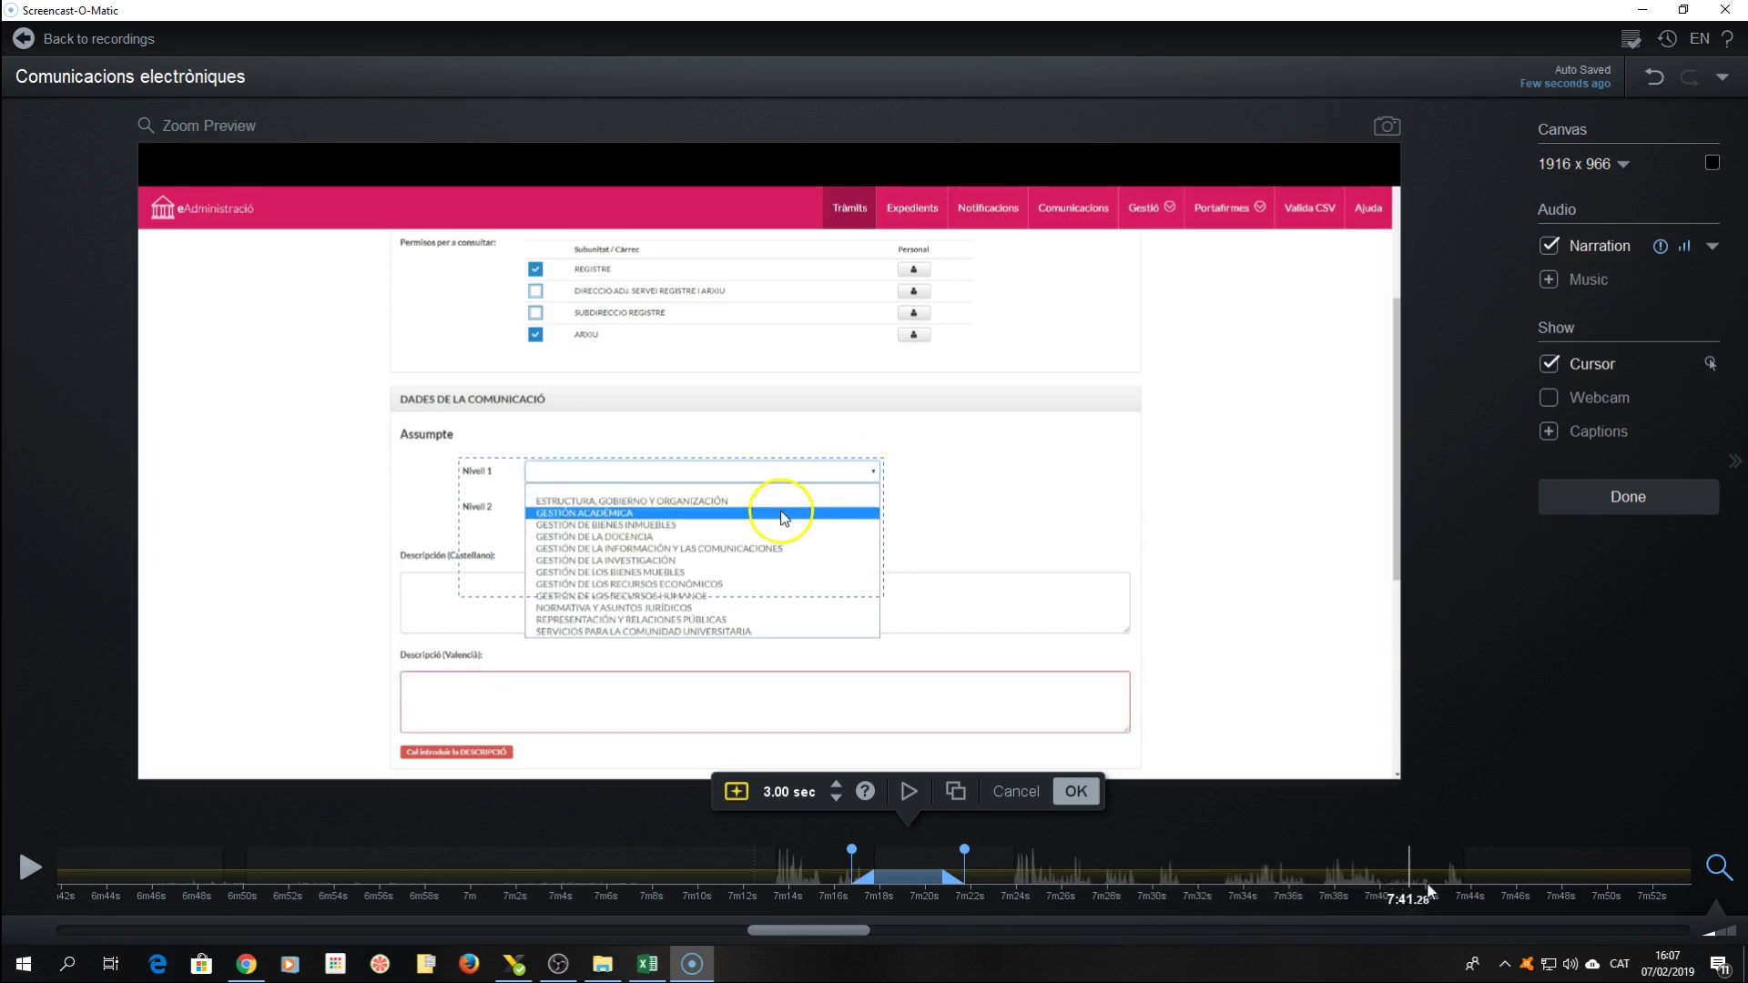
pyautogui.click(1719, 867)
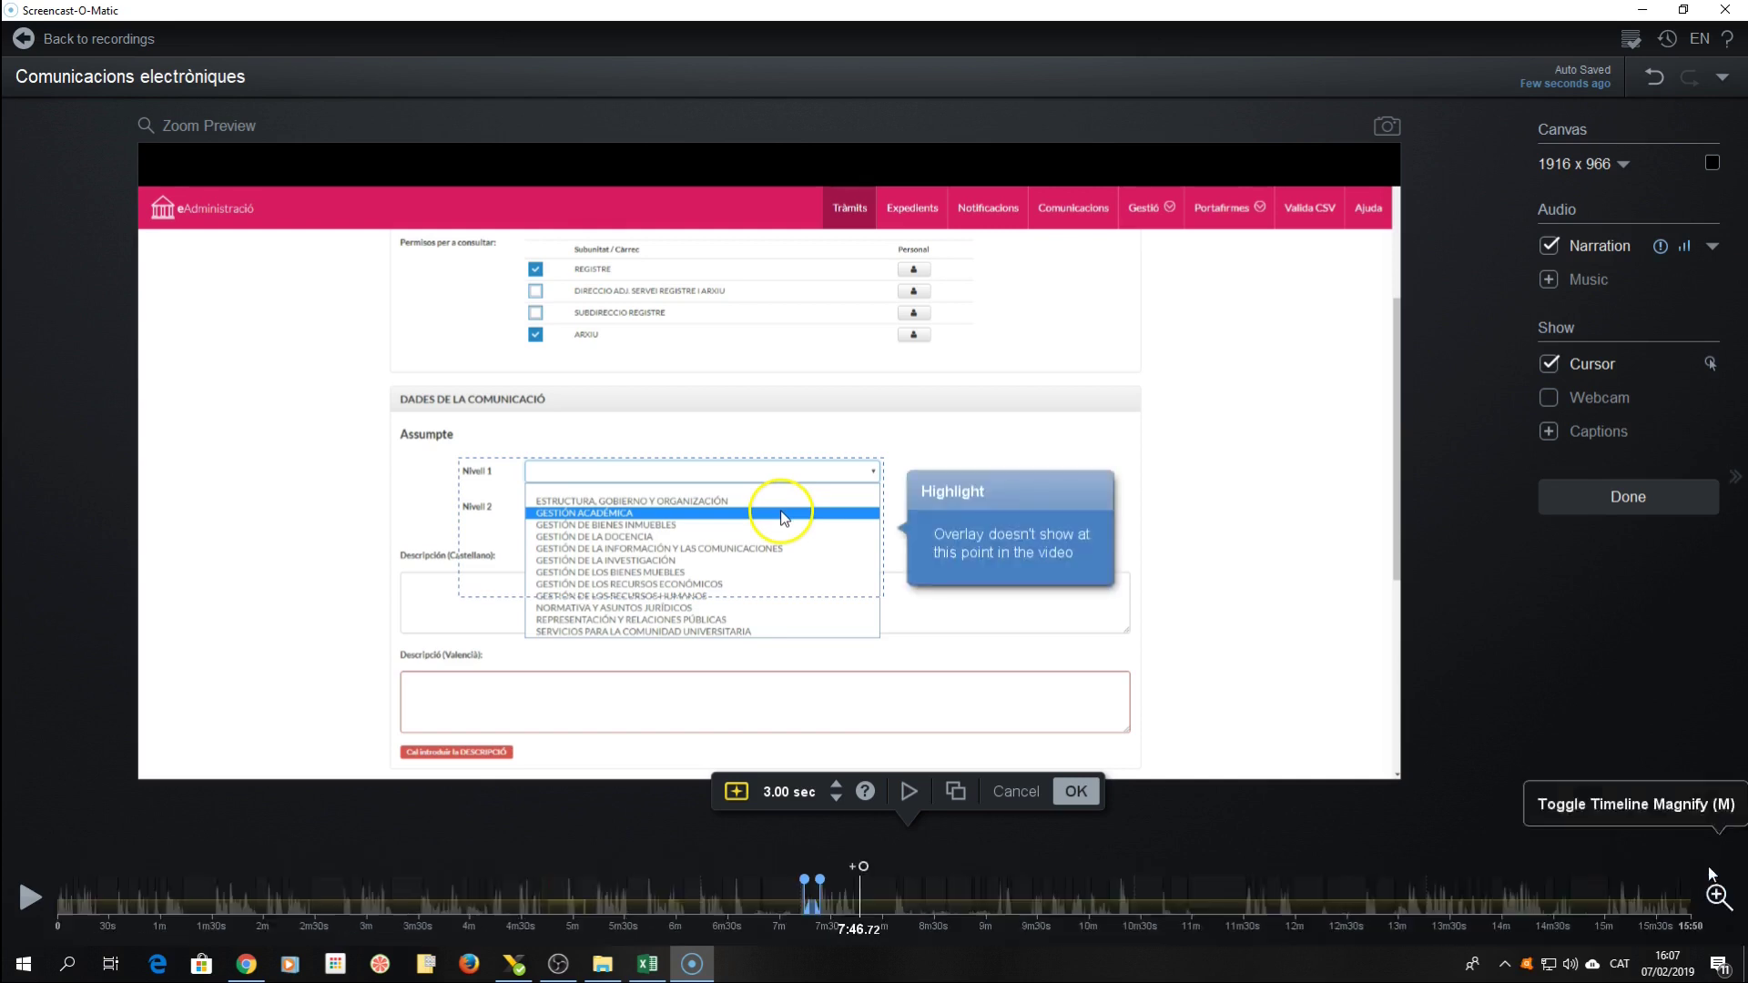
pyautogui.moveTo(870, 885); pyautogui.dragTo(898, 886)
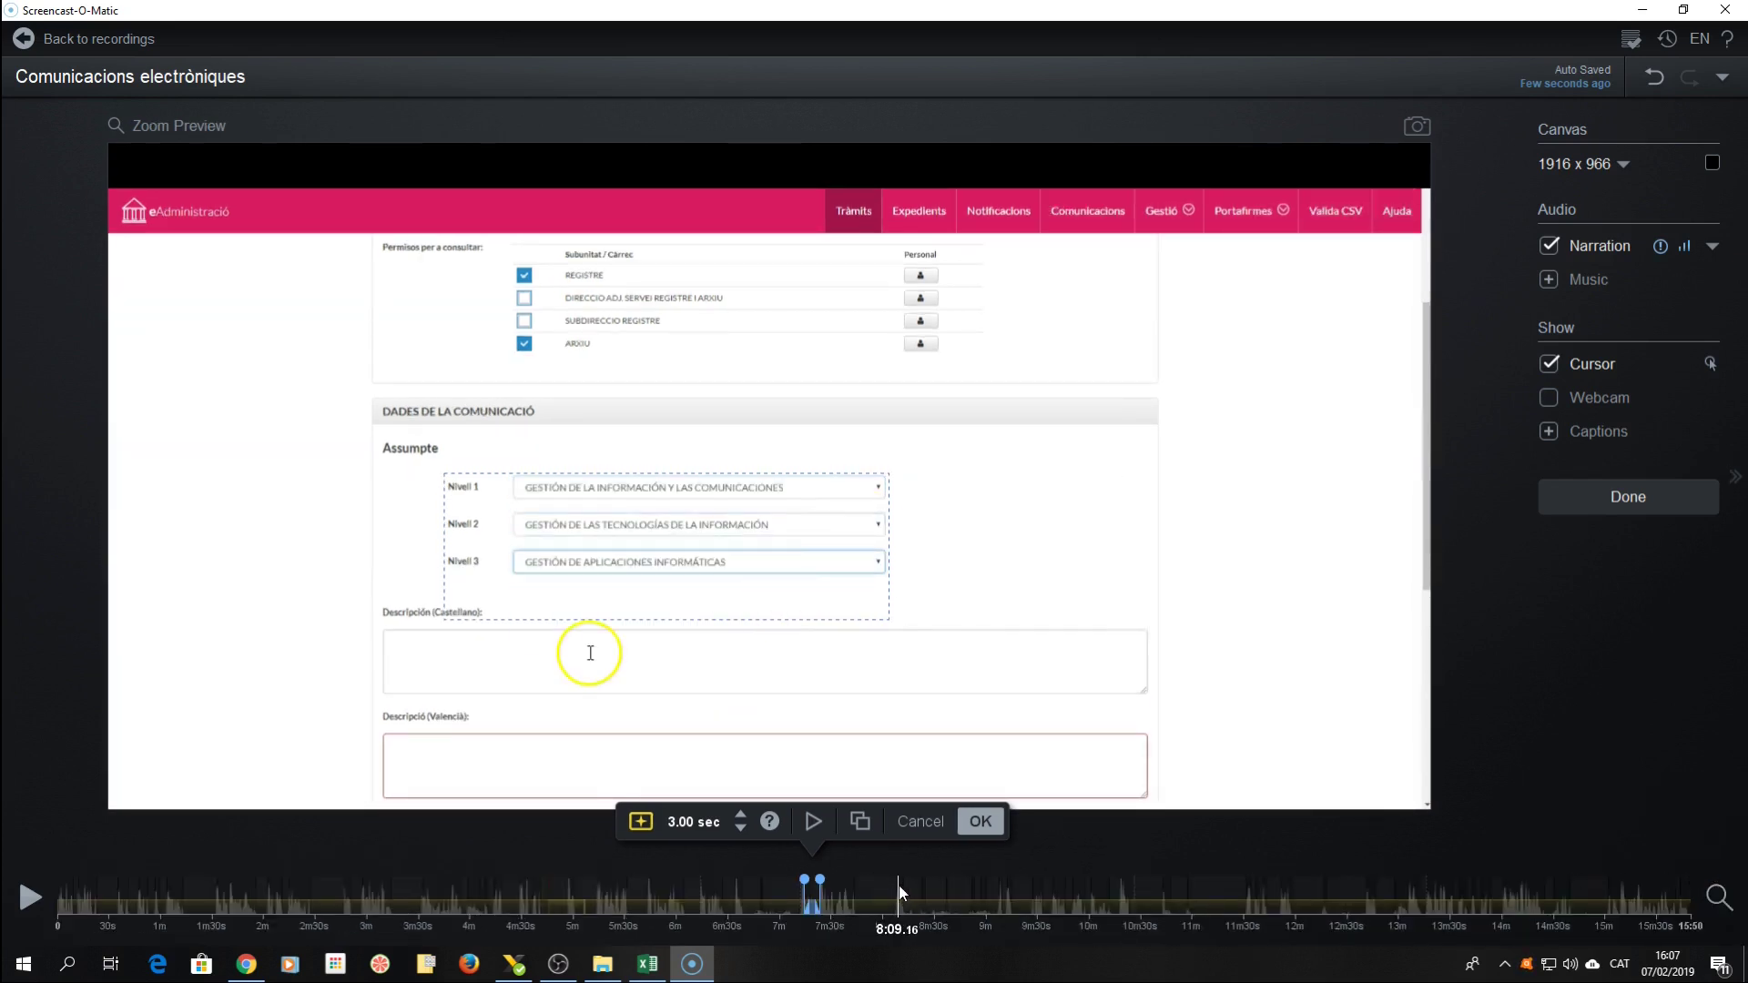
pyautogui.moveTo(897, 887); pyautogui.dragTo(892, 888)
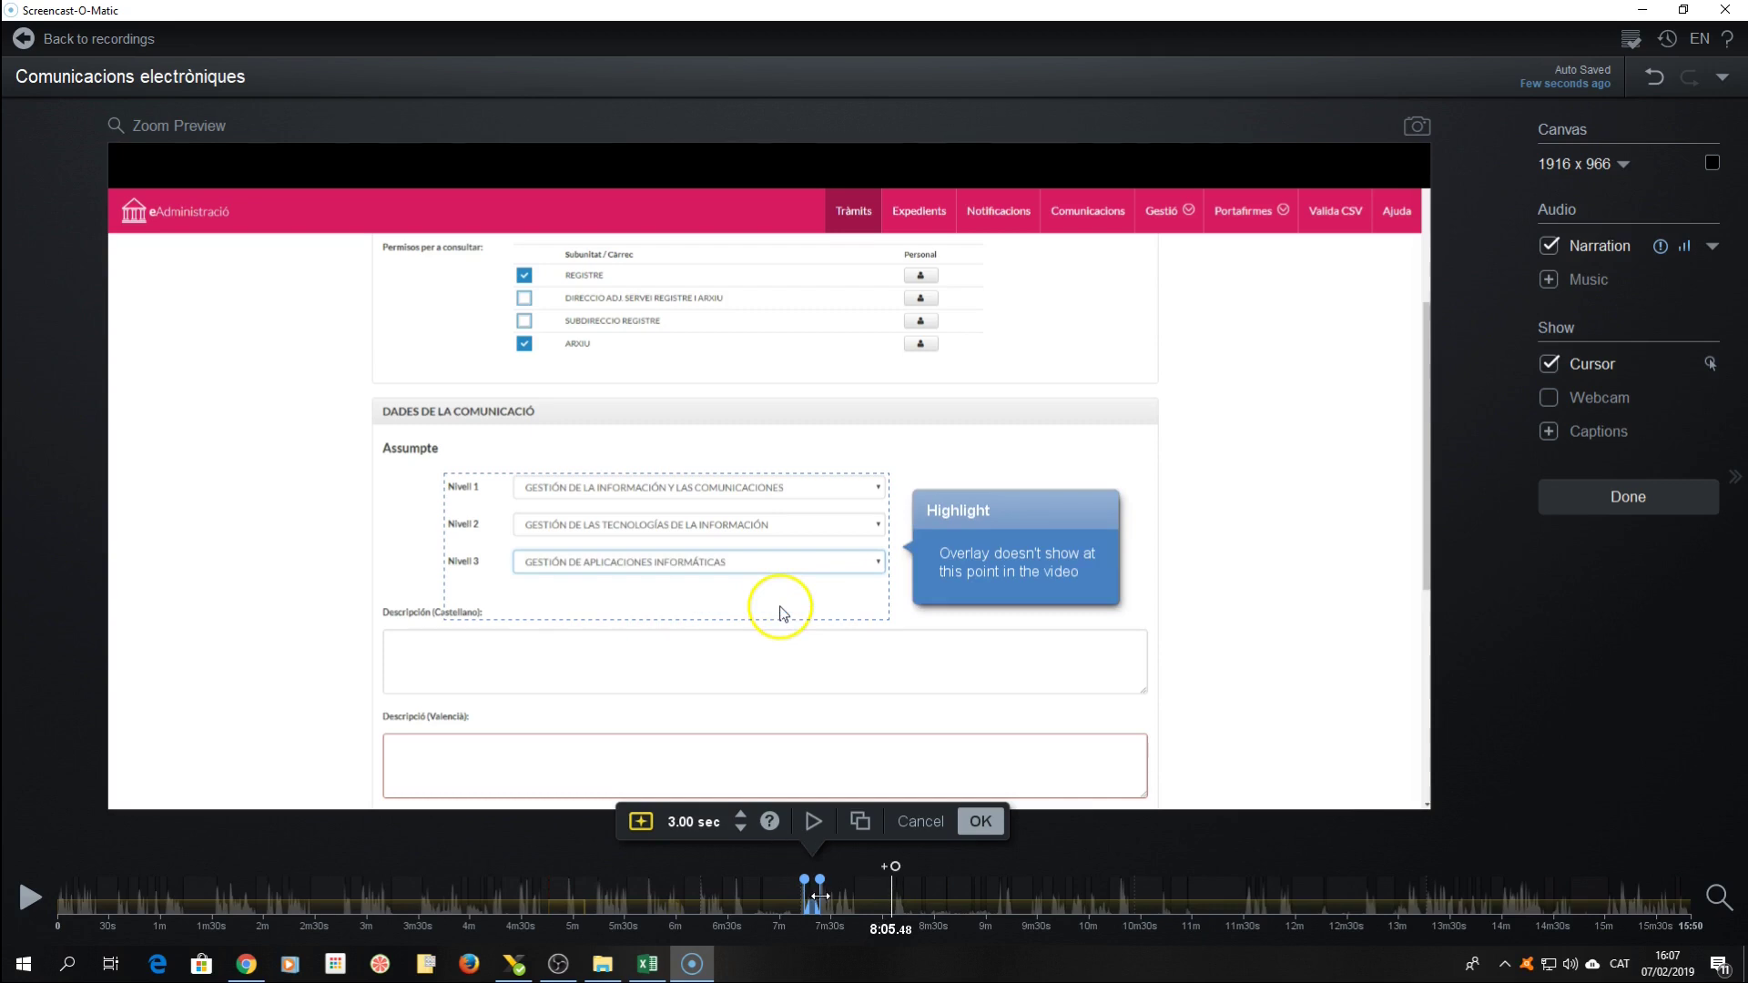
pyautogui.moveTo(820, 897); pyautogui.dragTo(892, 896)
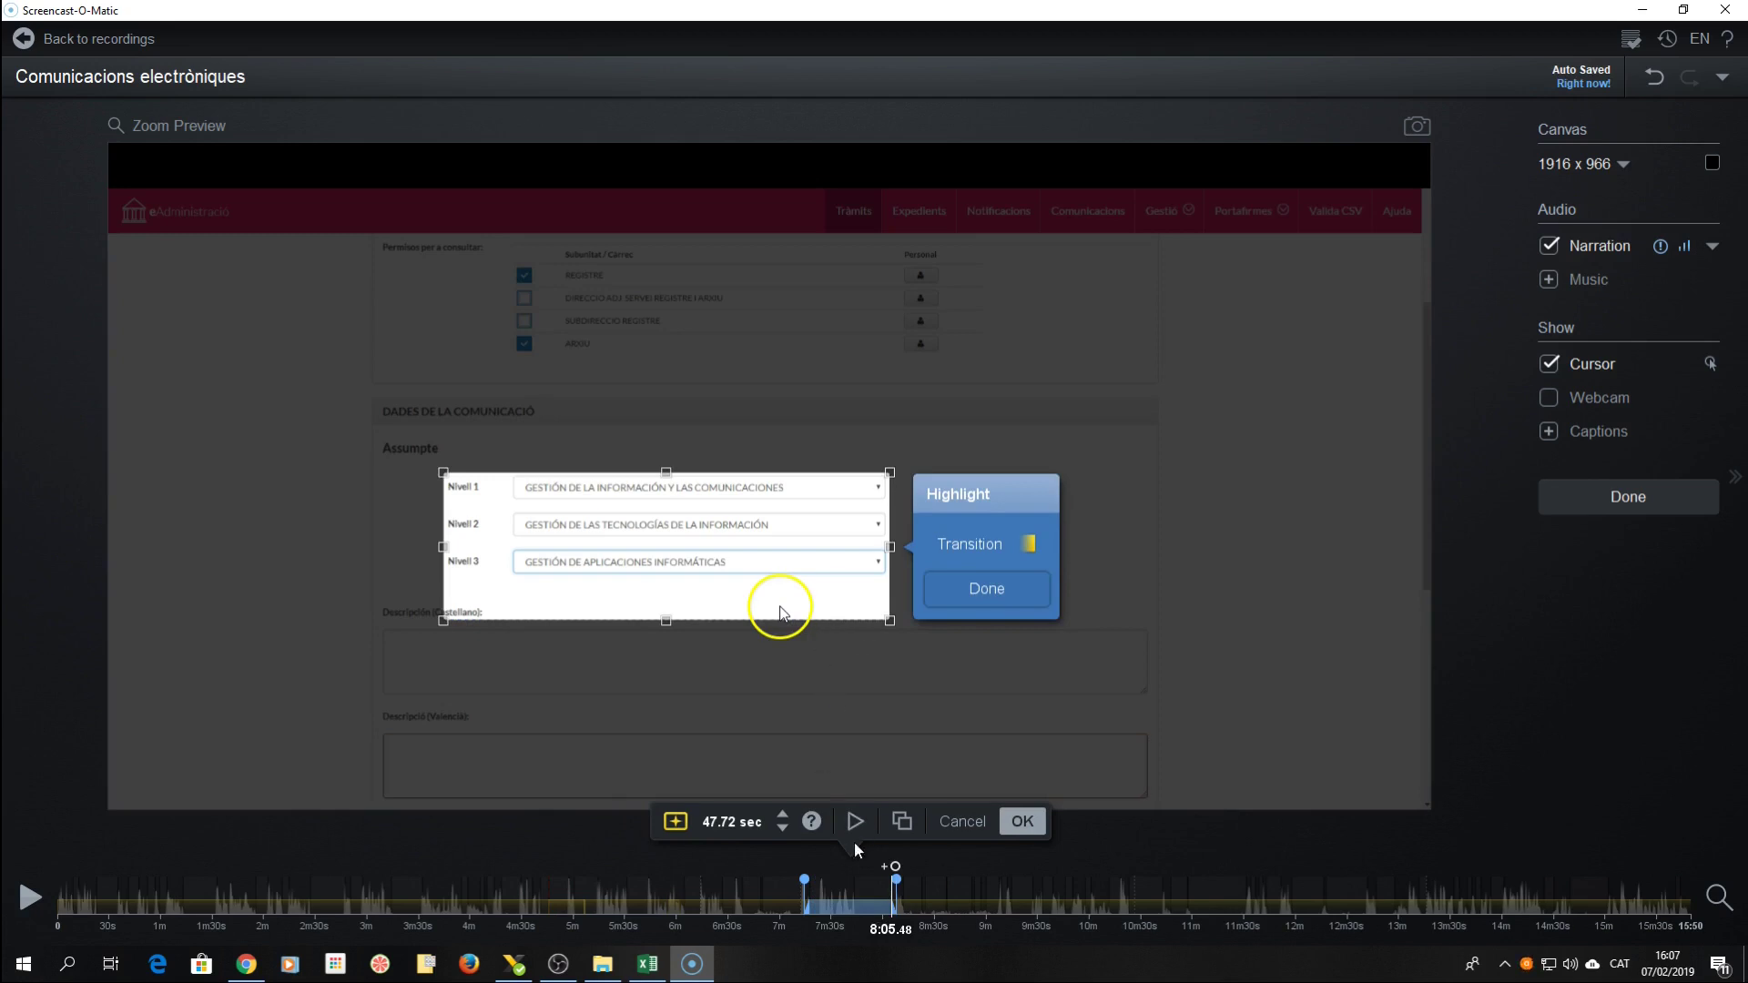
# - At about 7:39, extend the highlight downward to cover the whole open Nivell 1 list
pyautogui.click(848, 885)
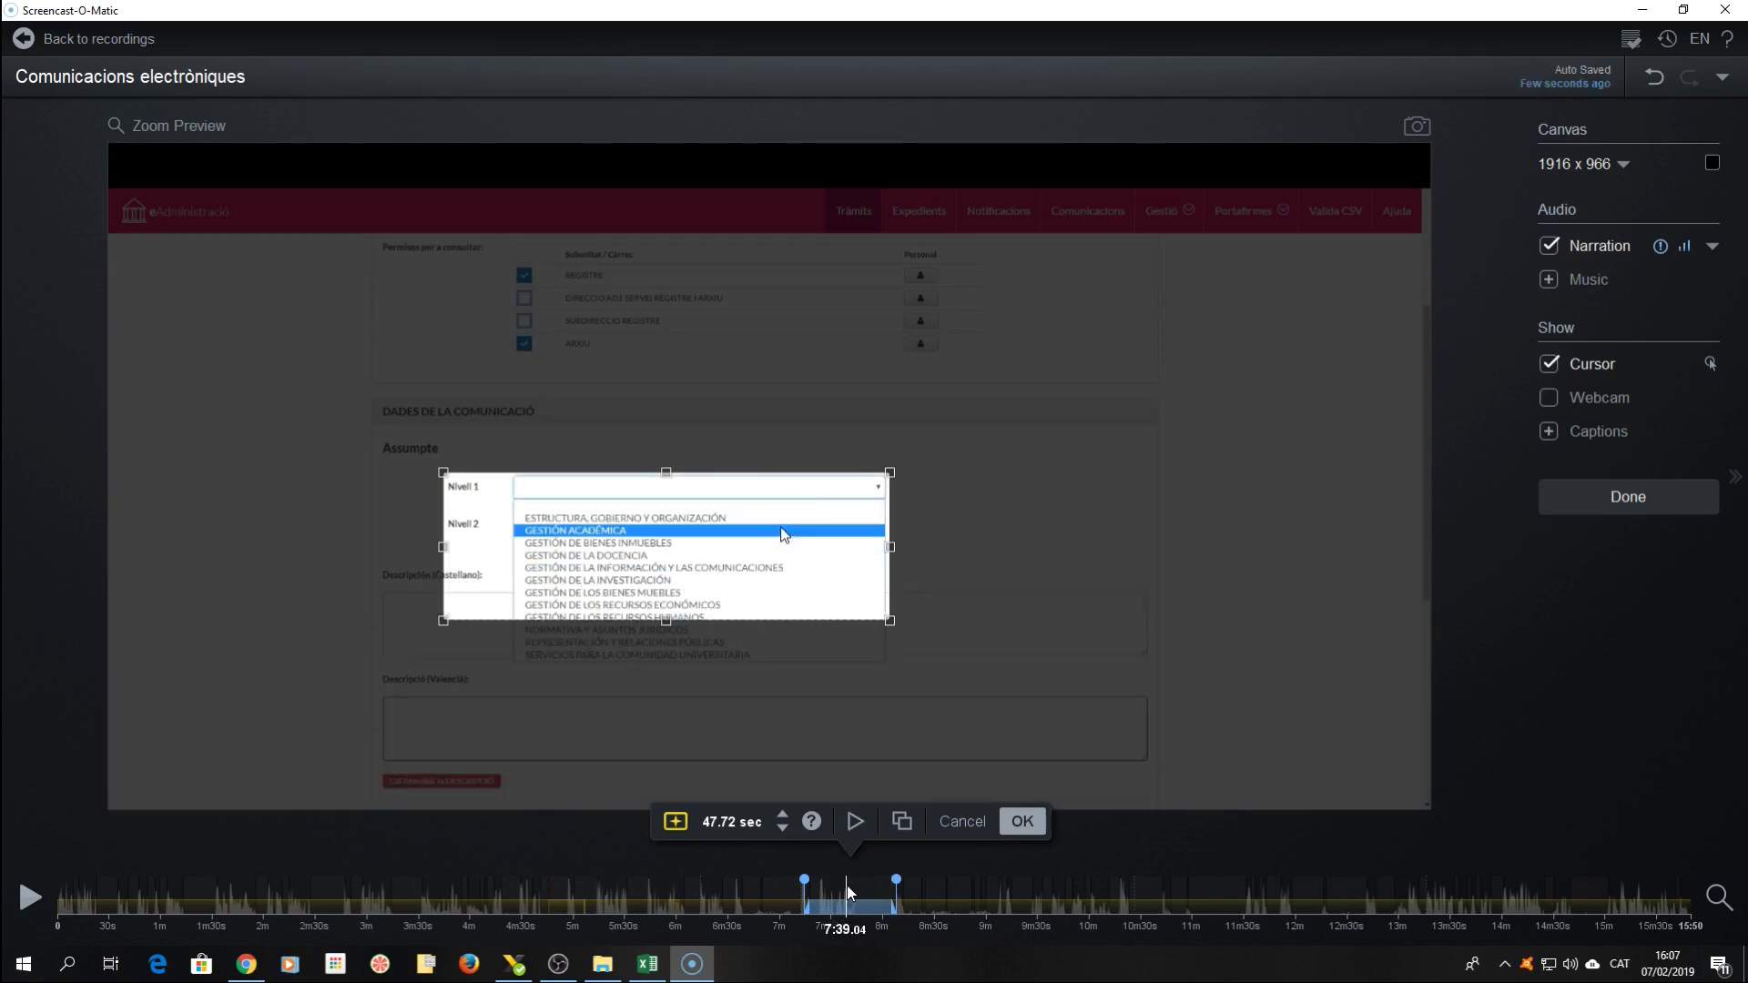
pyautogui.moveTo(649, 609)
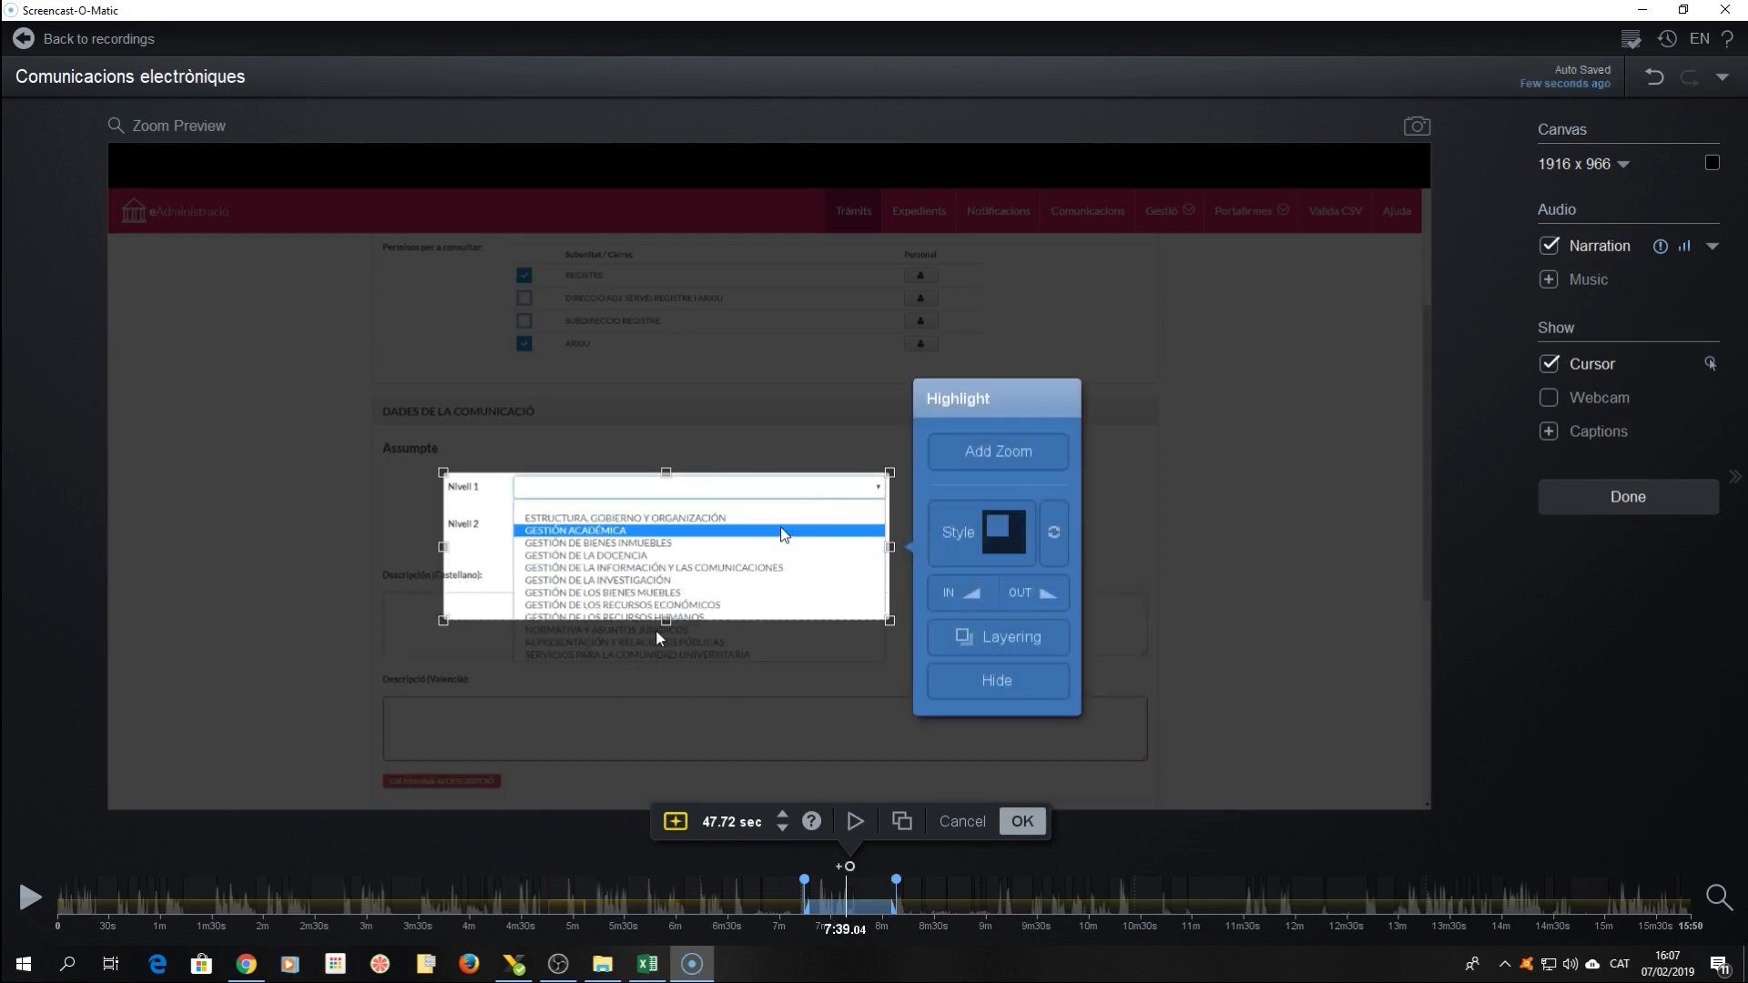
pyautogui.moveTo(665, 620); pyautogui.dragTo(669, 666)
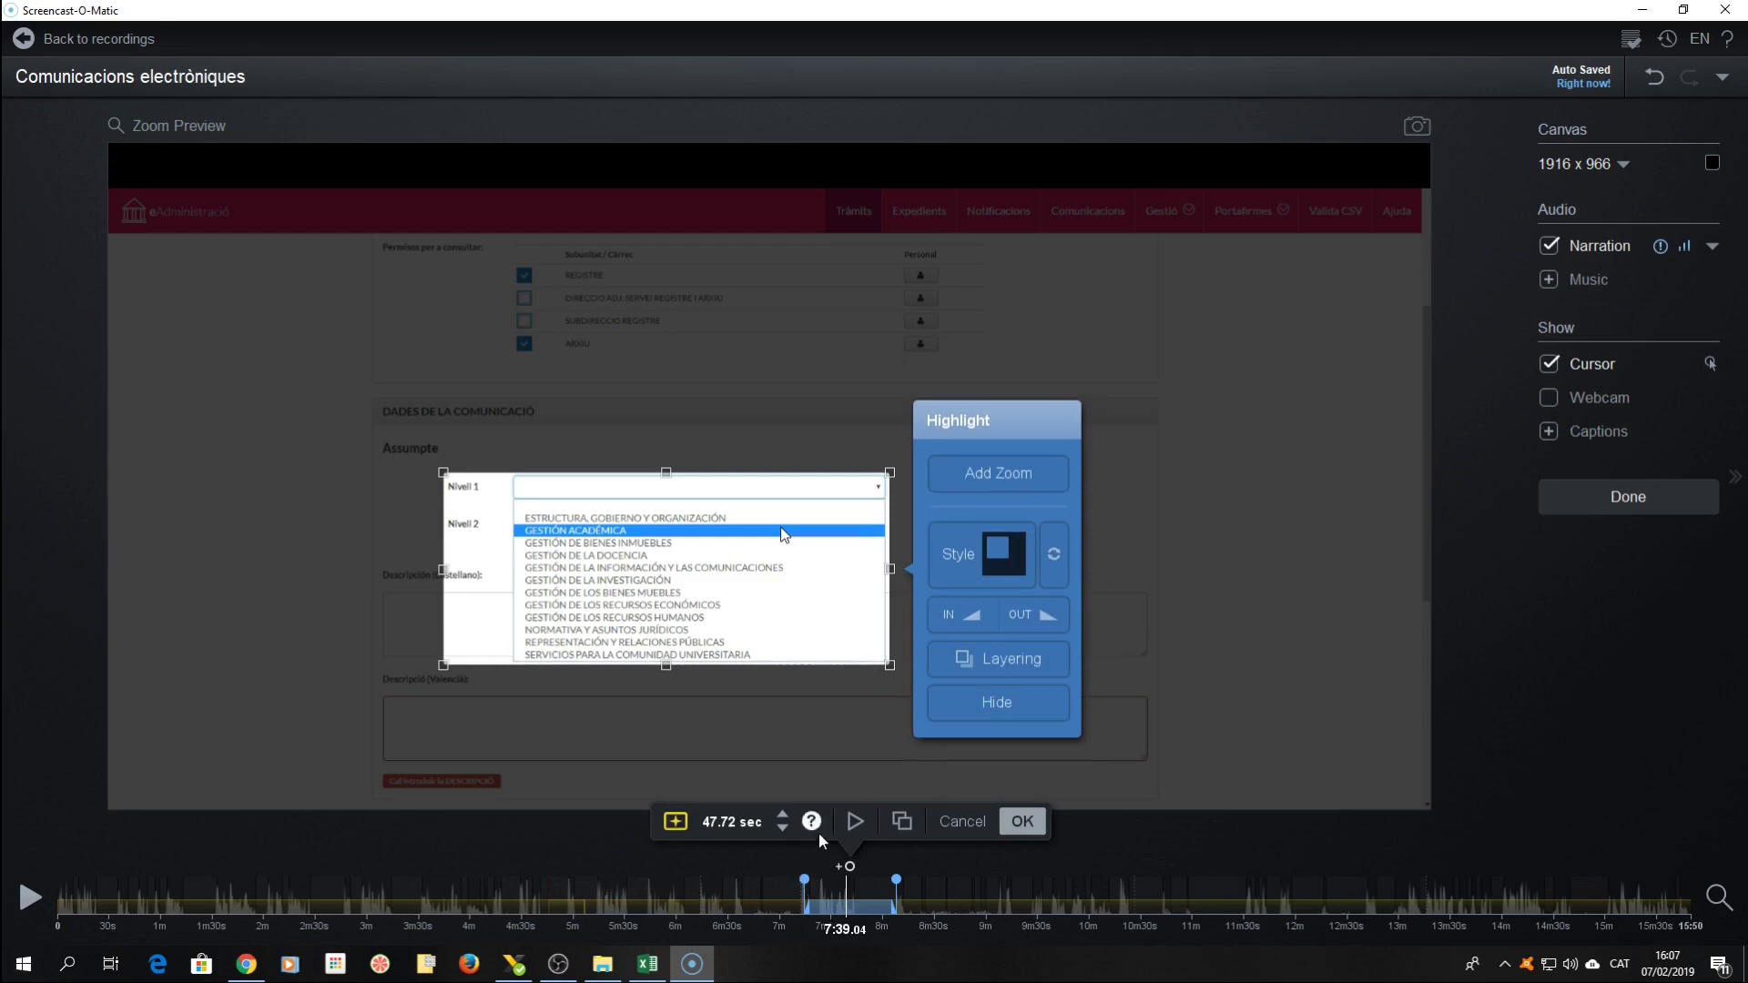
# - Preview the highlight through to its fade-out just after 8:06 and accept the overlay
pyautogui.click(854, 821)
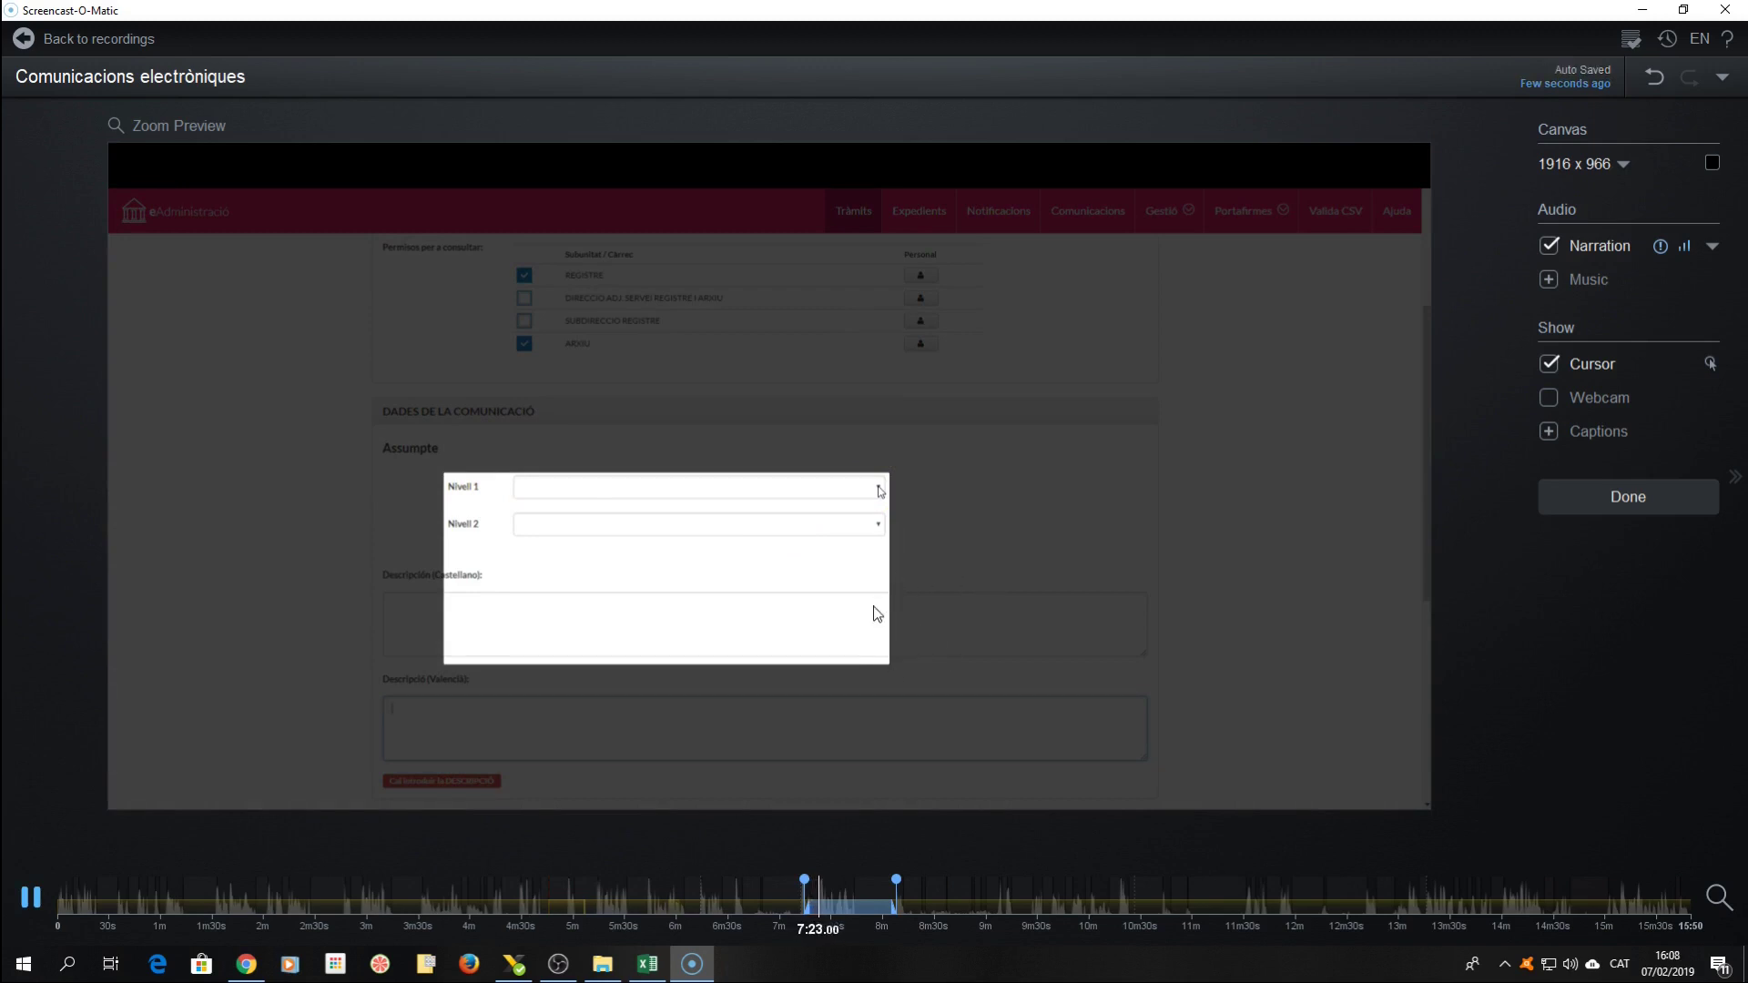
pyautogui.click(874, 890)
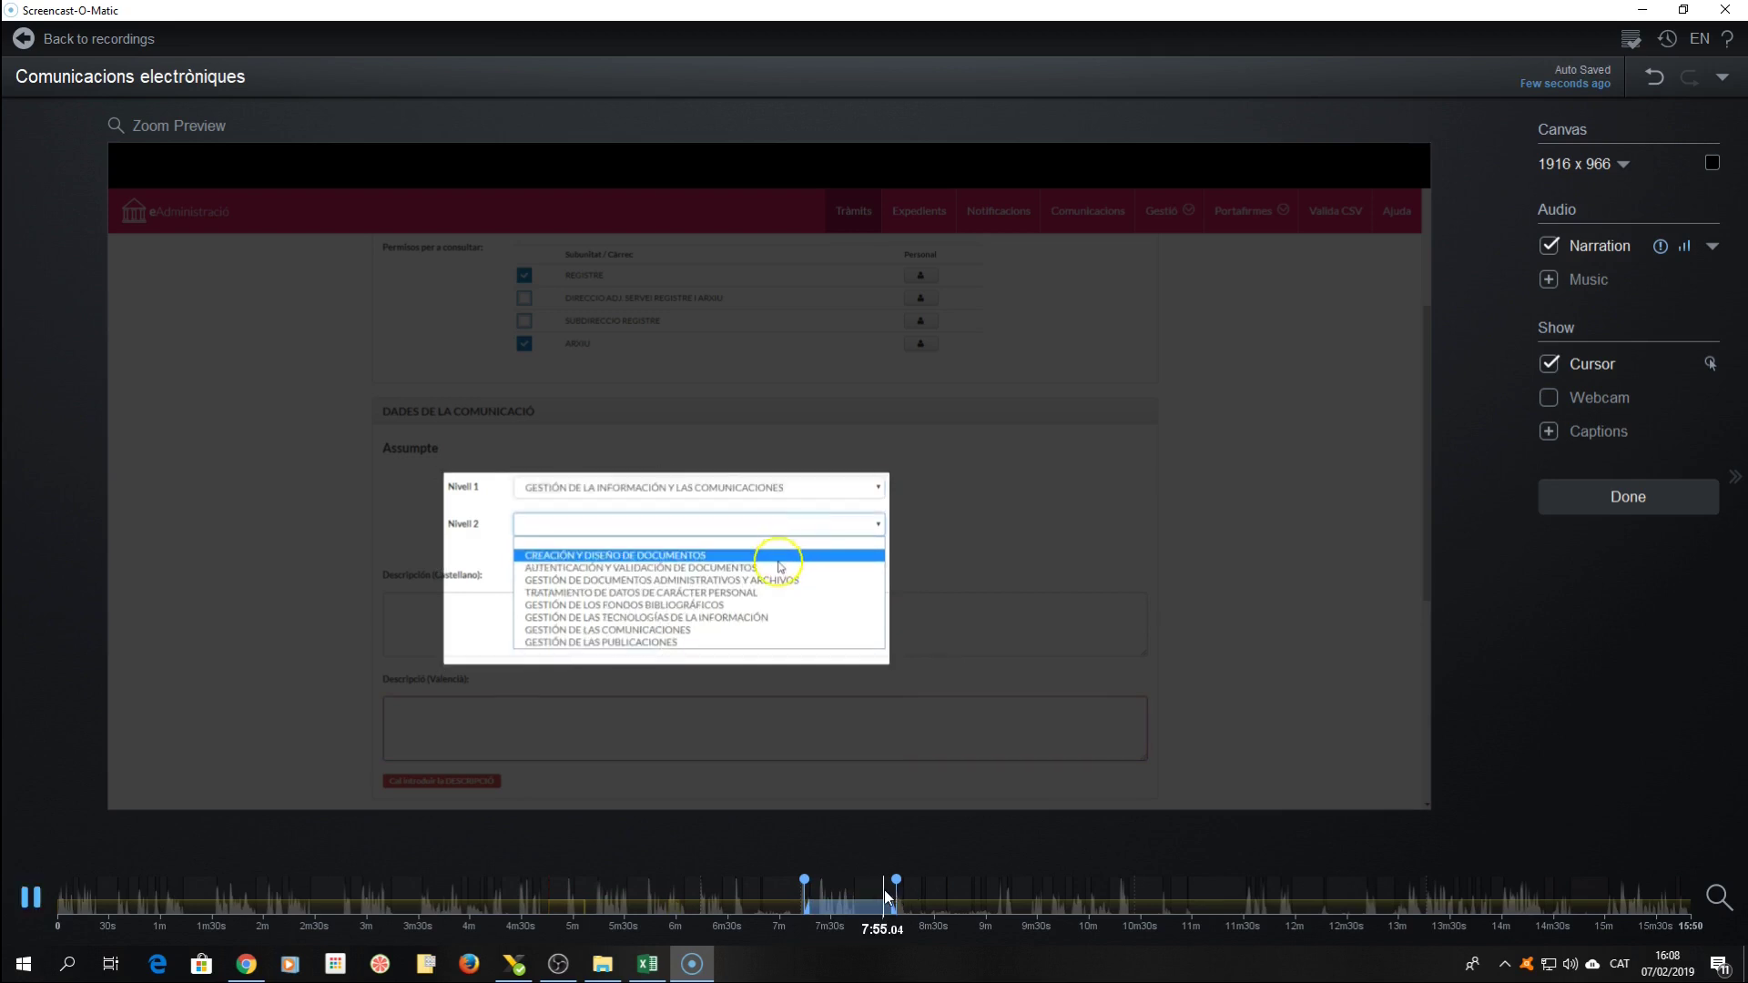
pyautogui.click(885, 889)
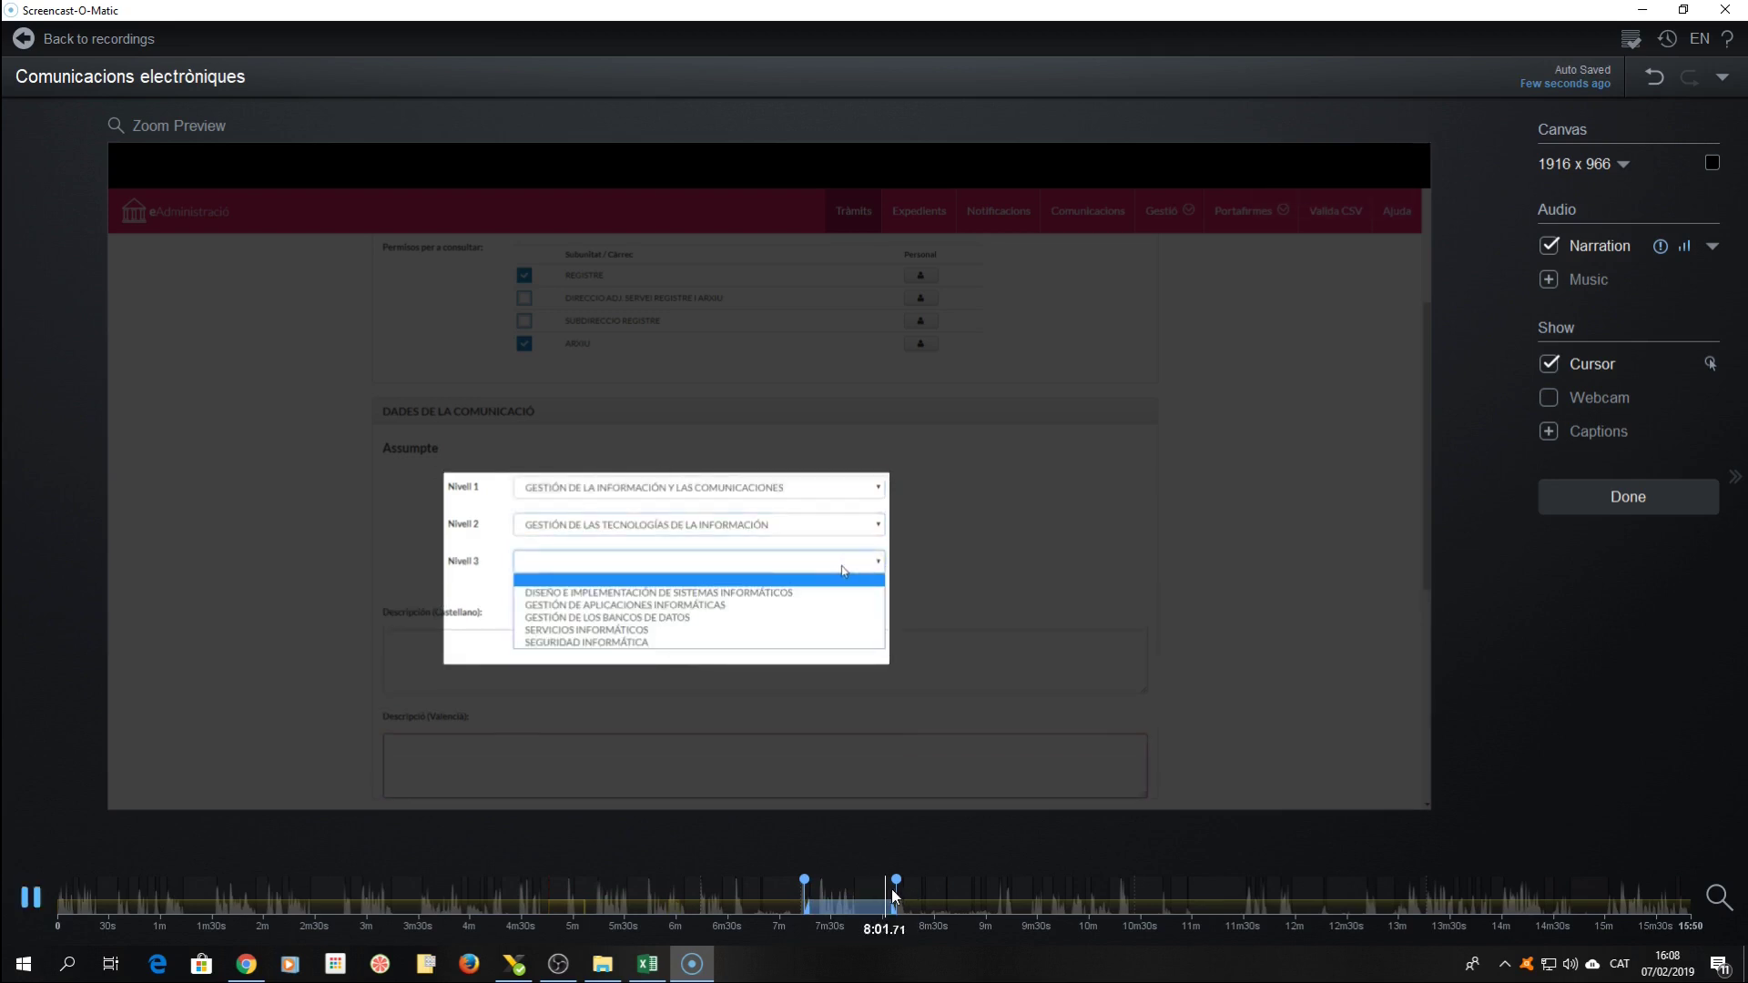
pyautogui.press('space')
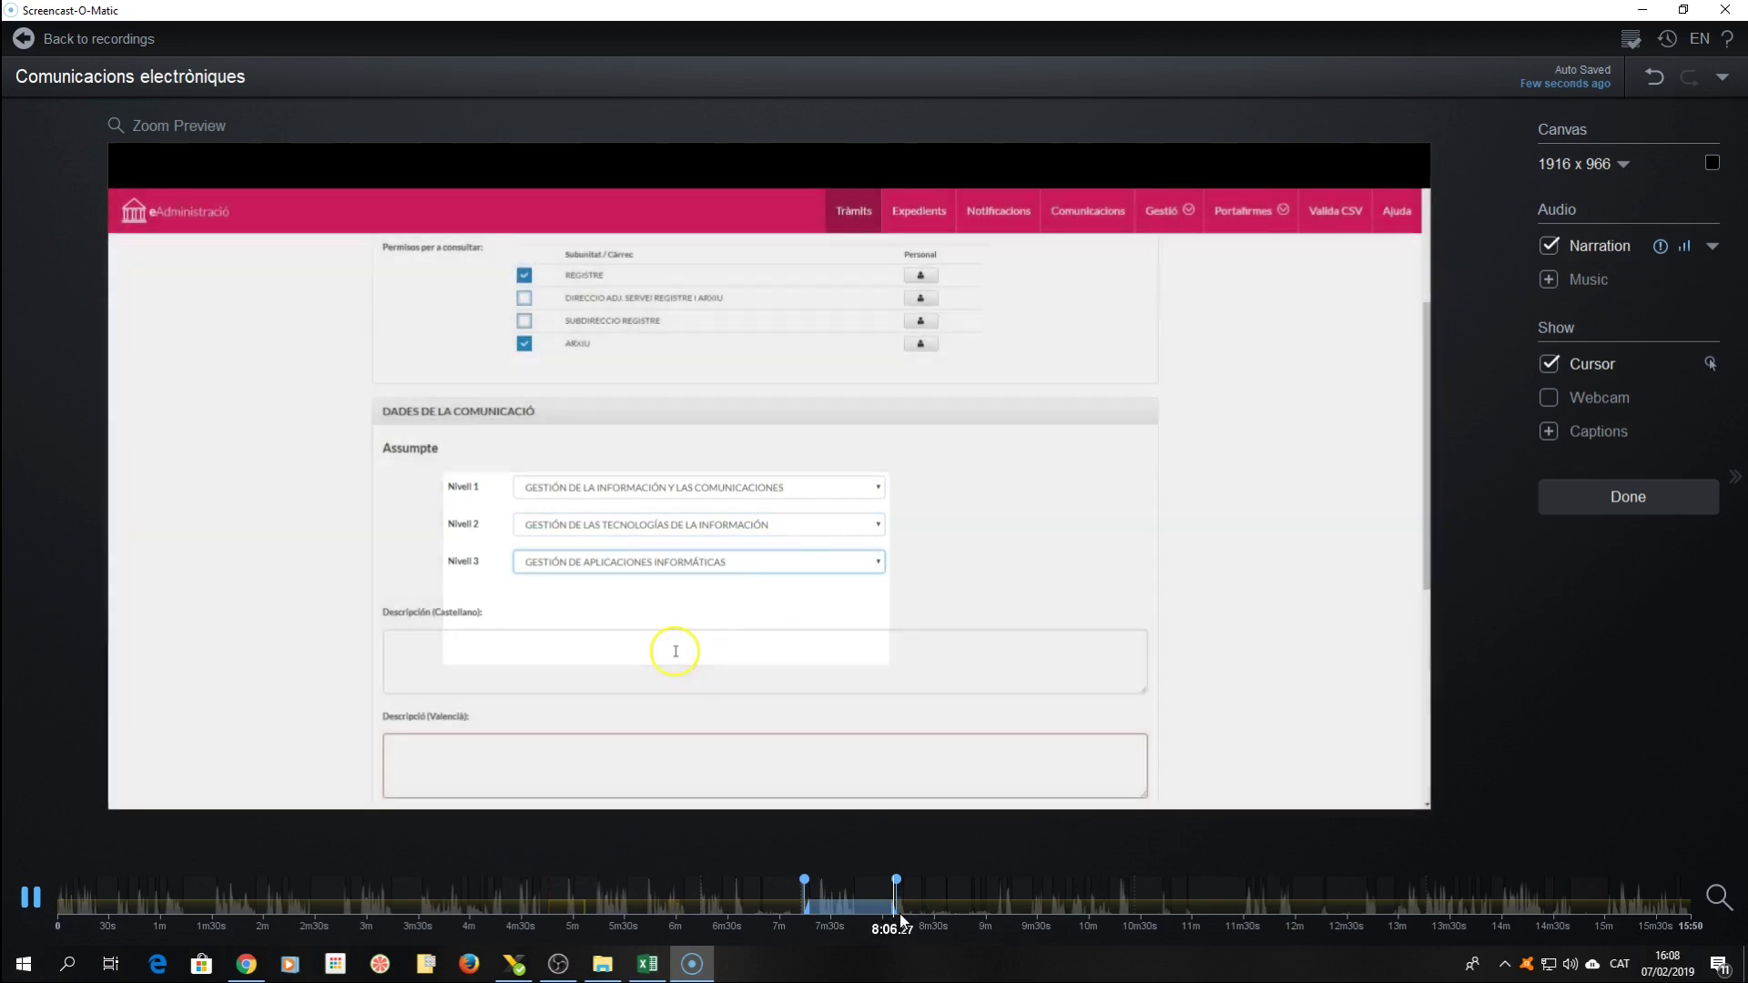
pyautogui.press('h')
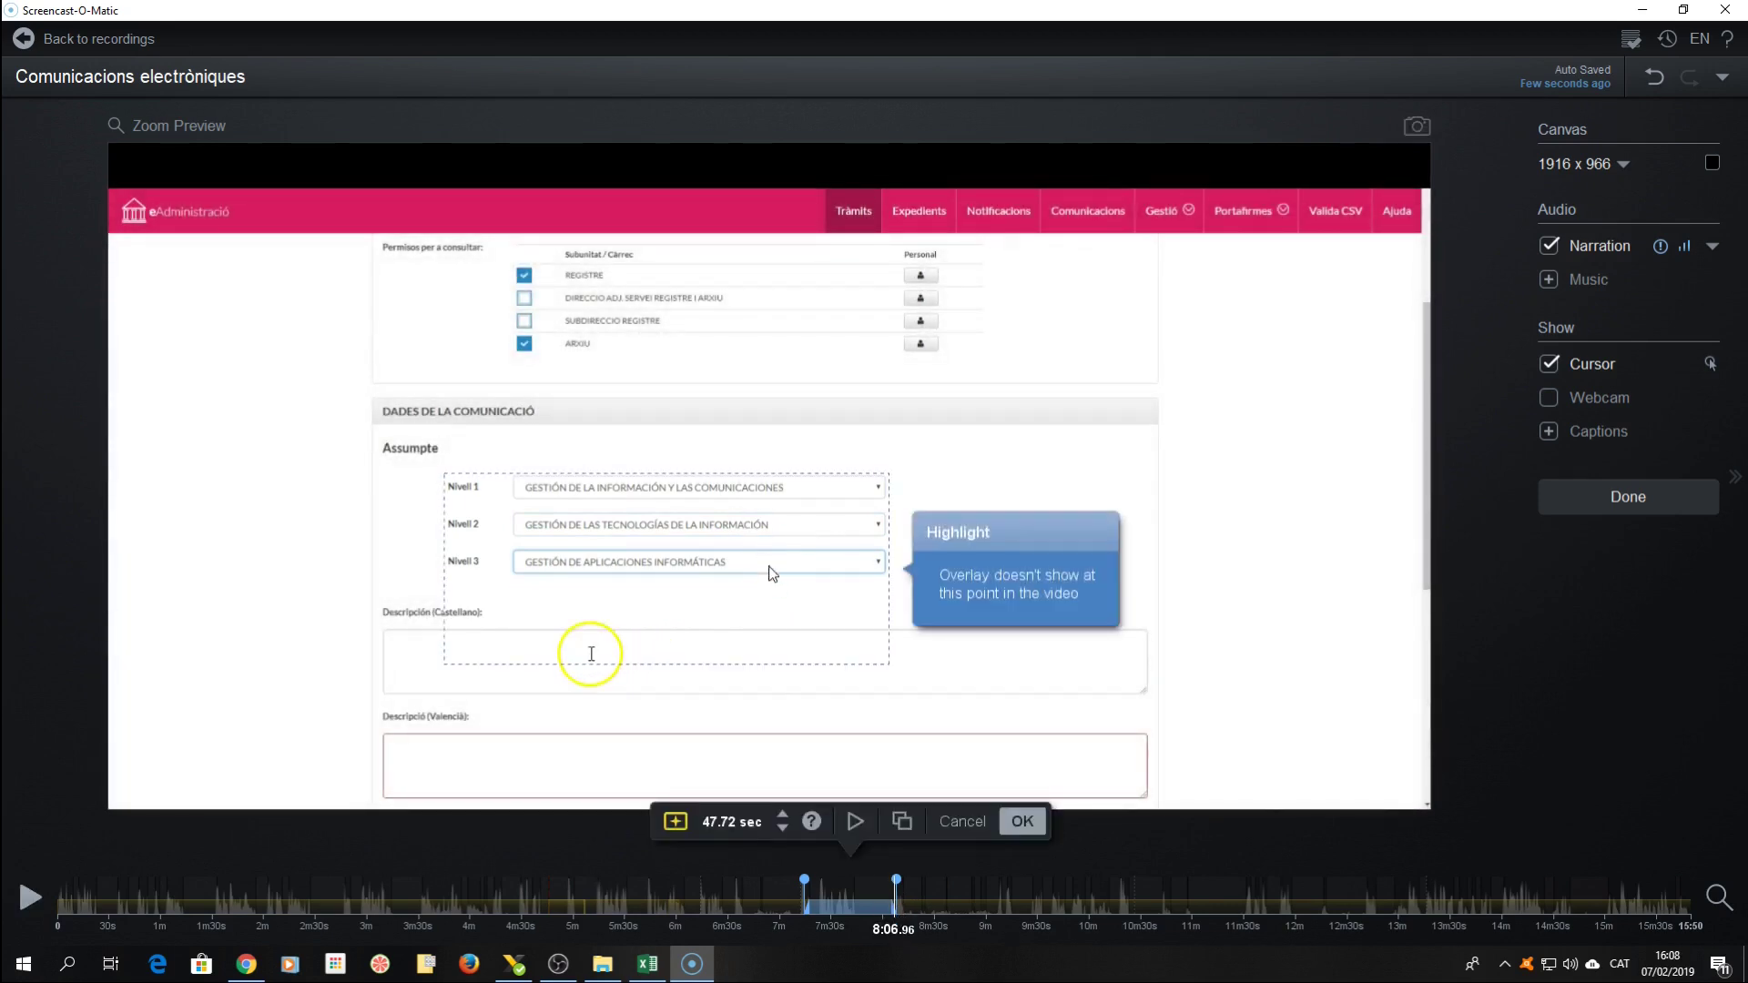
pyautogui.click(1022, 822)
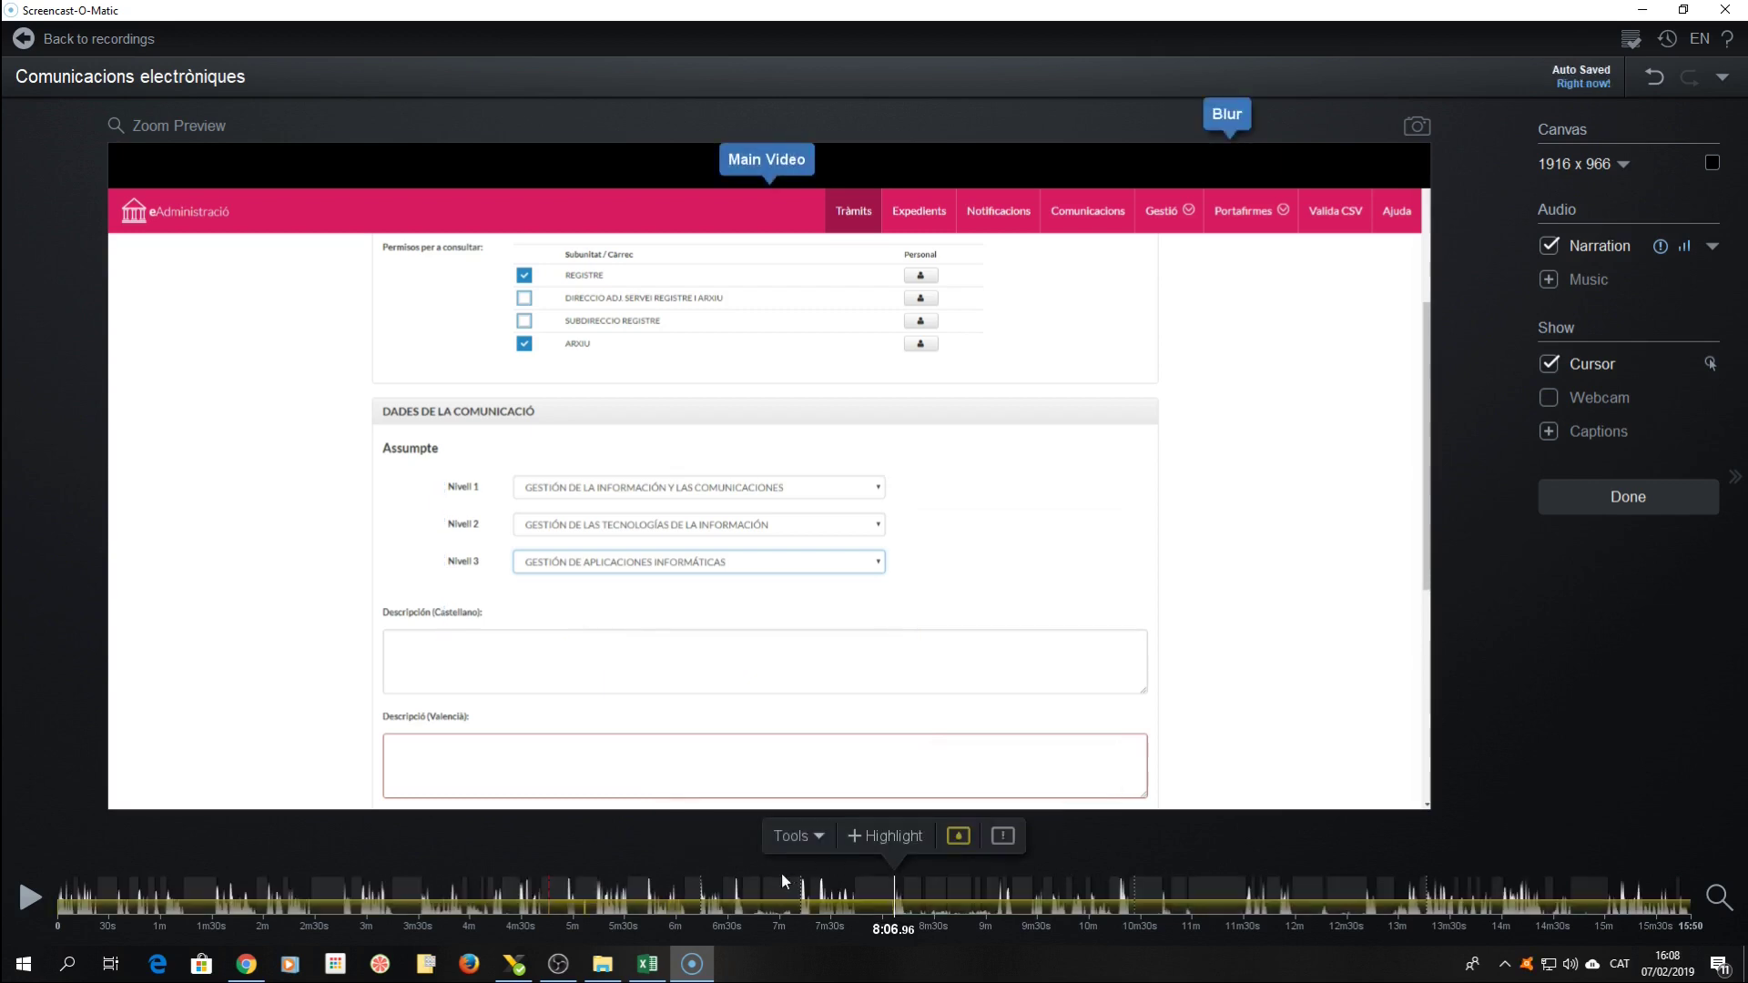
# - Reopen the Nivell highlight for editing at about 7:50 on the timeline
pyautogui.click(656, 872)
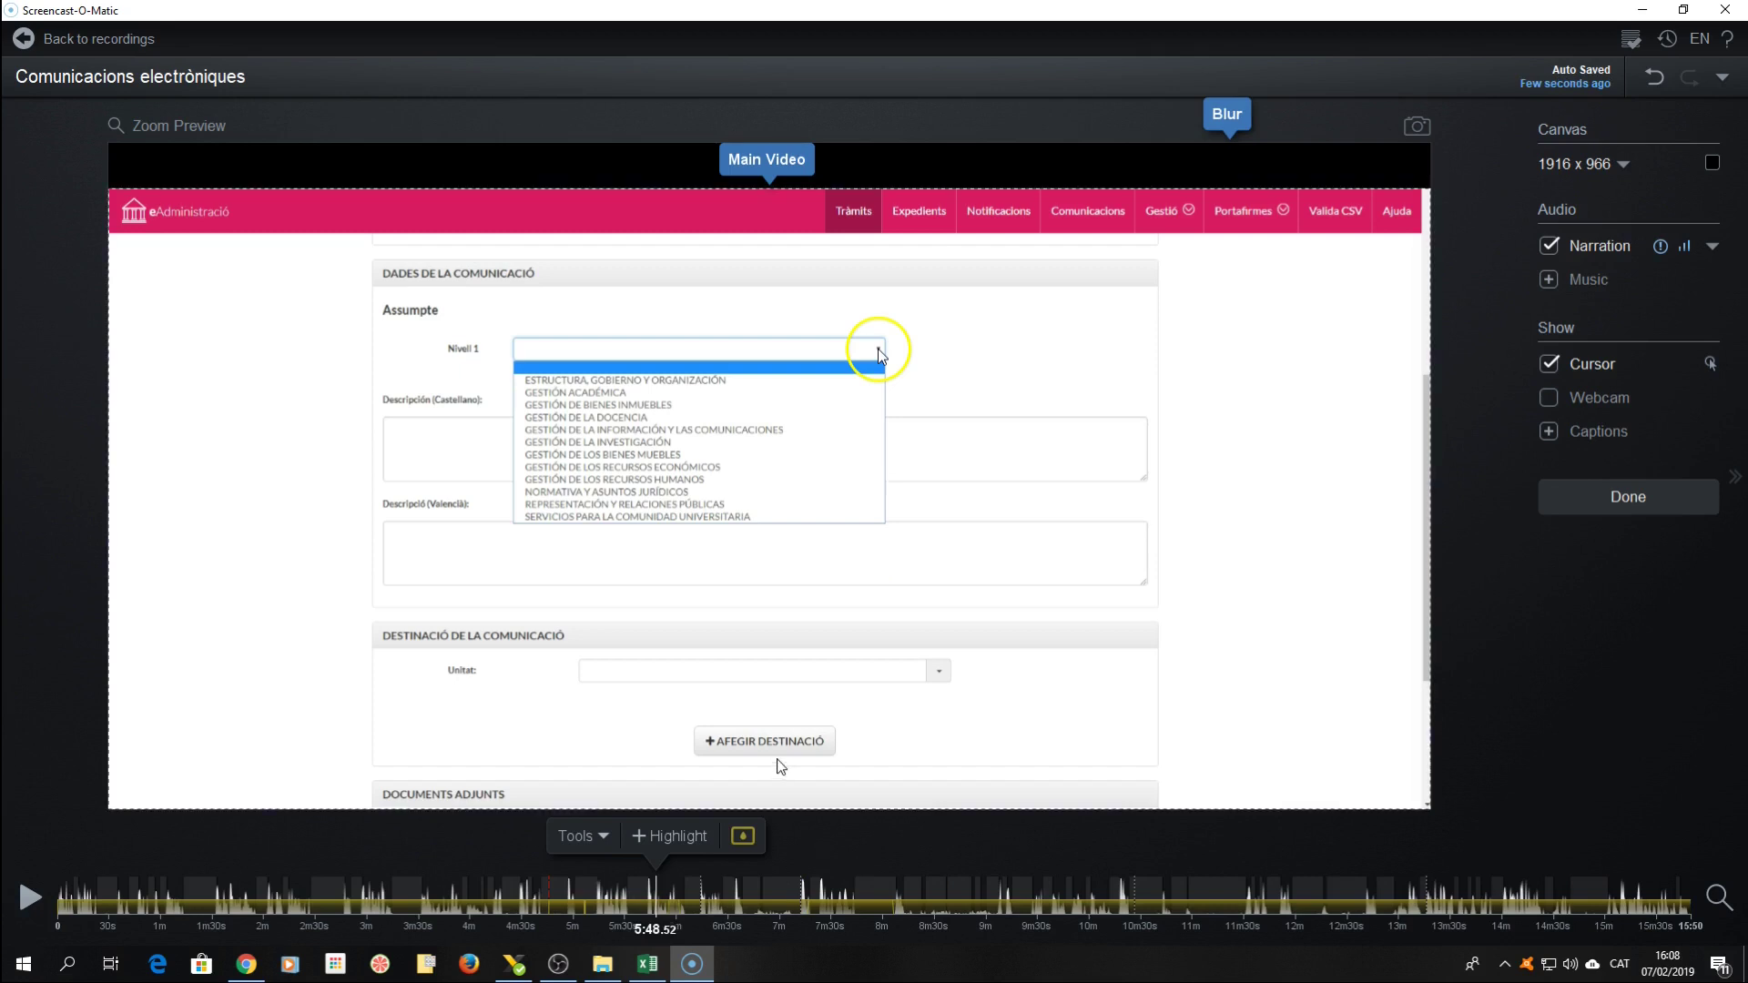
pyautogui.click(772, 874)
pyautogui.moveTo(768, 883); pyautogui.dragTo(867, 887)
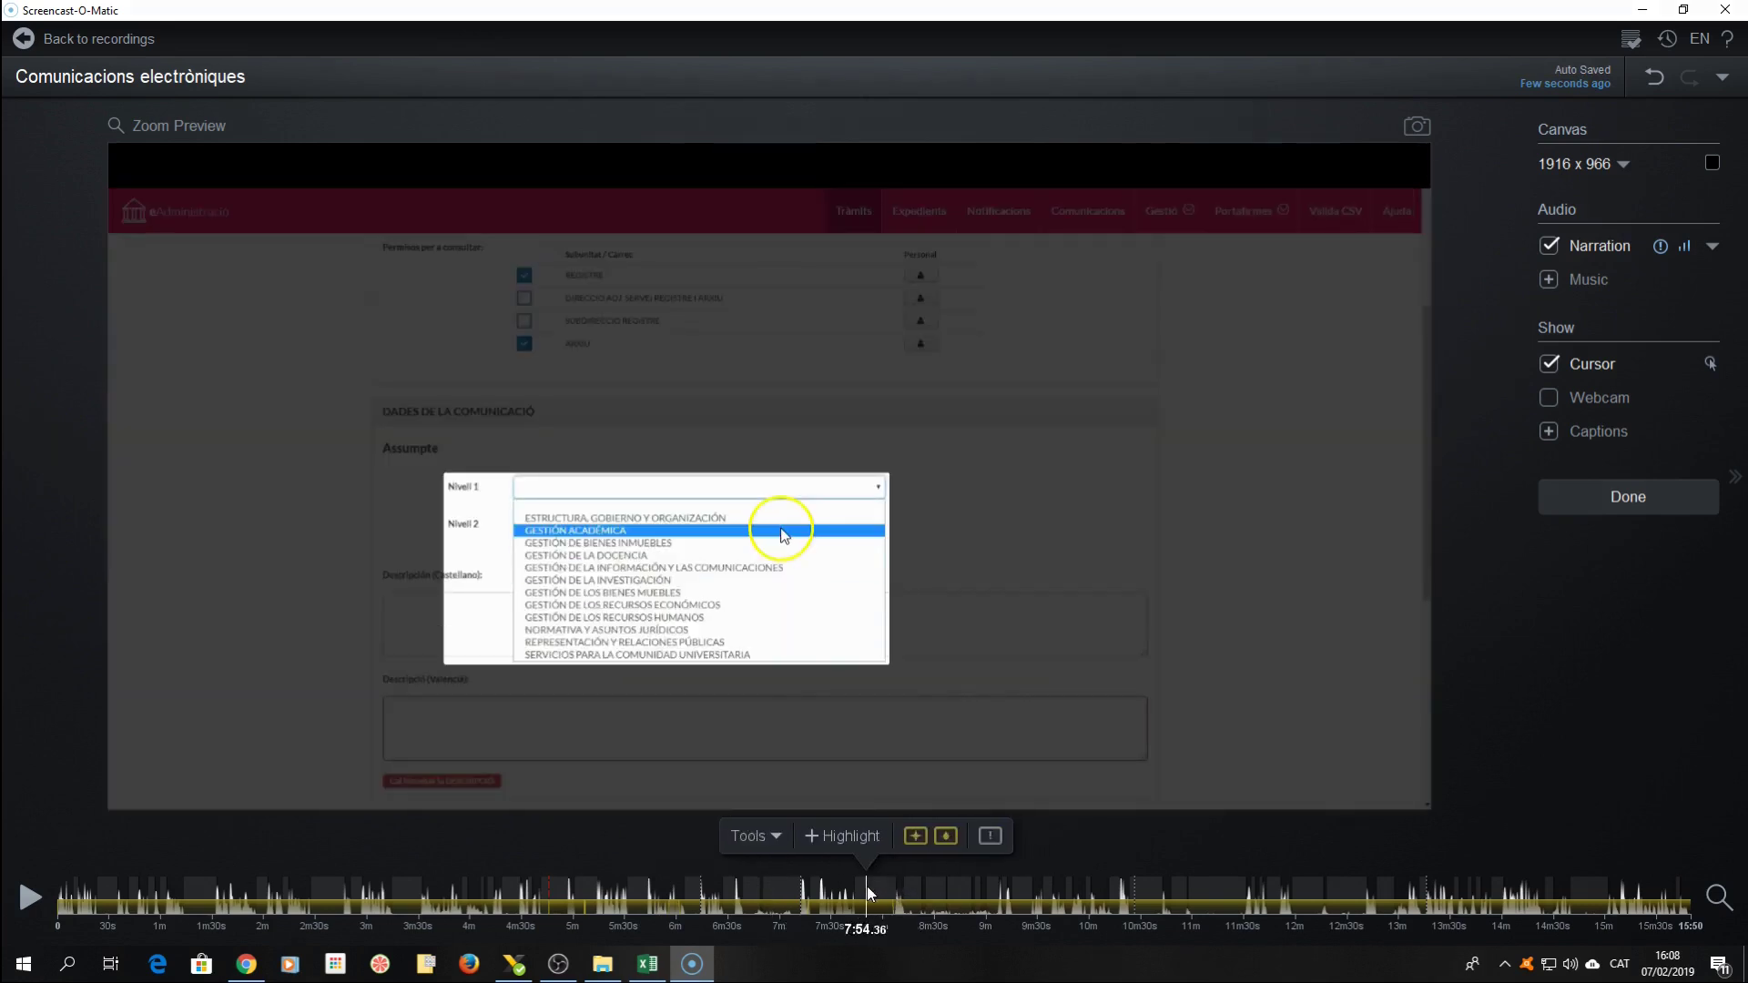
pyautogui.click(910, 834)
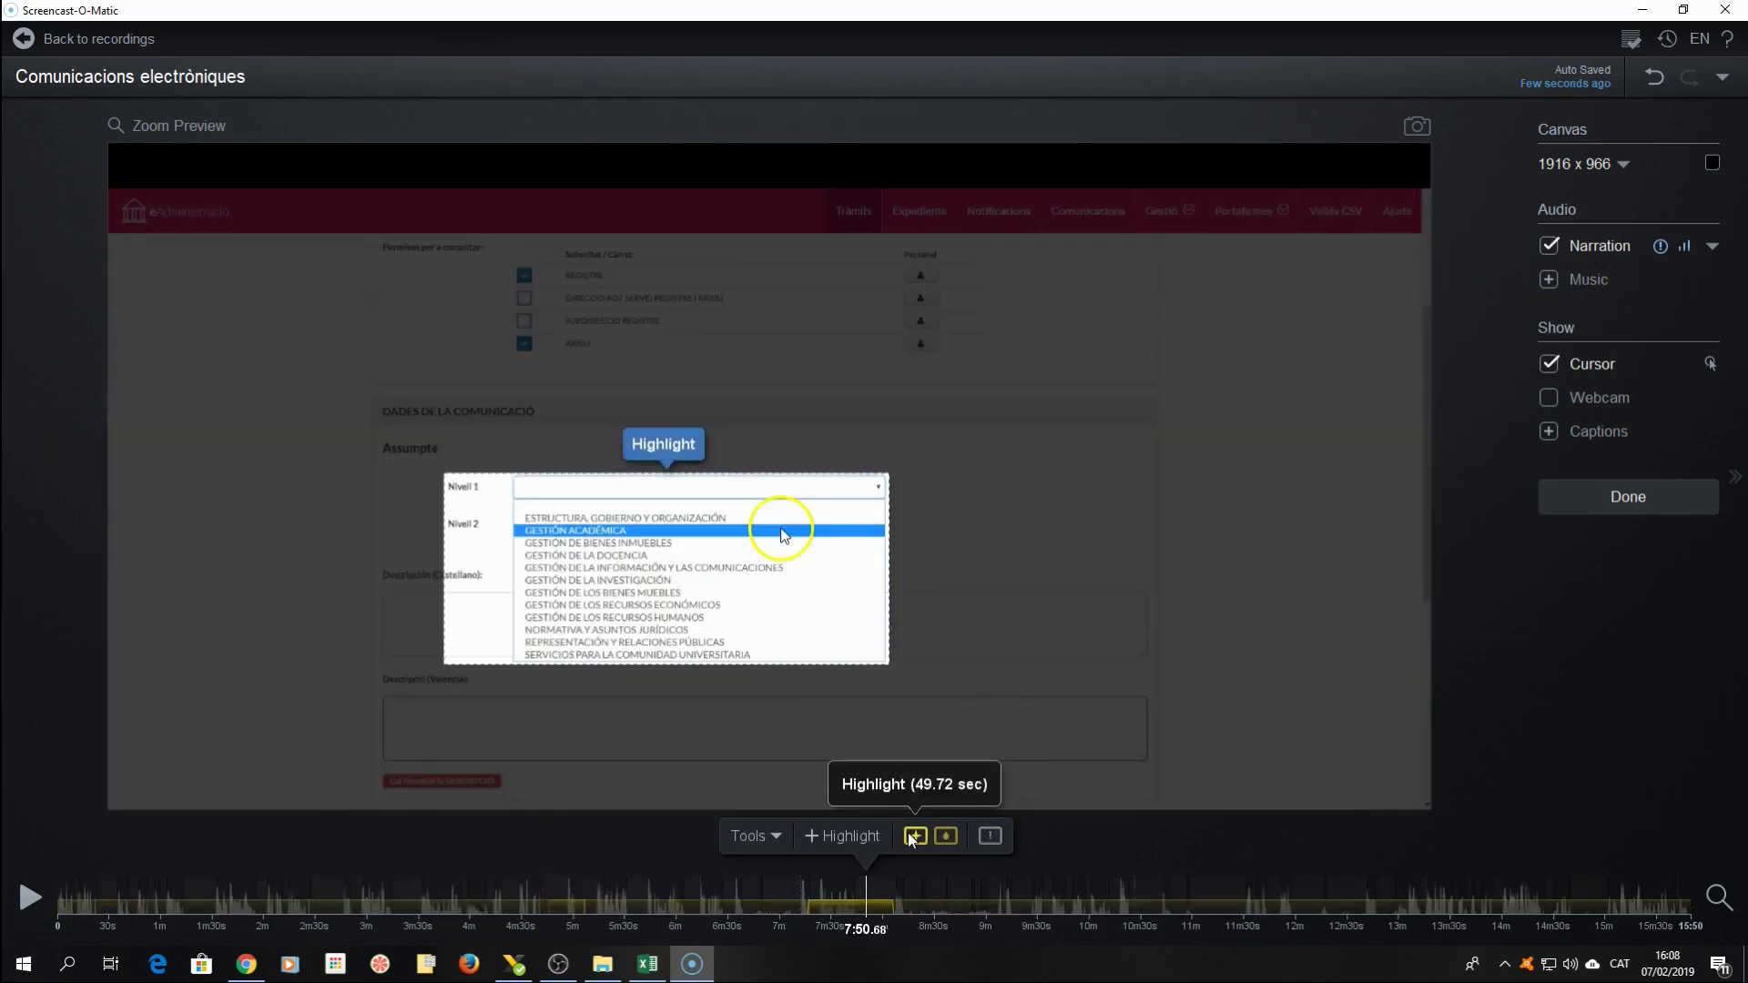
pyautogui.click(908, 832)
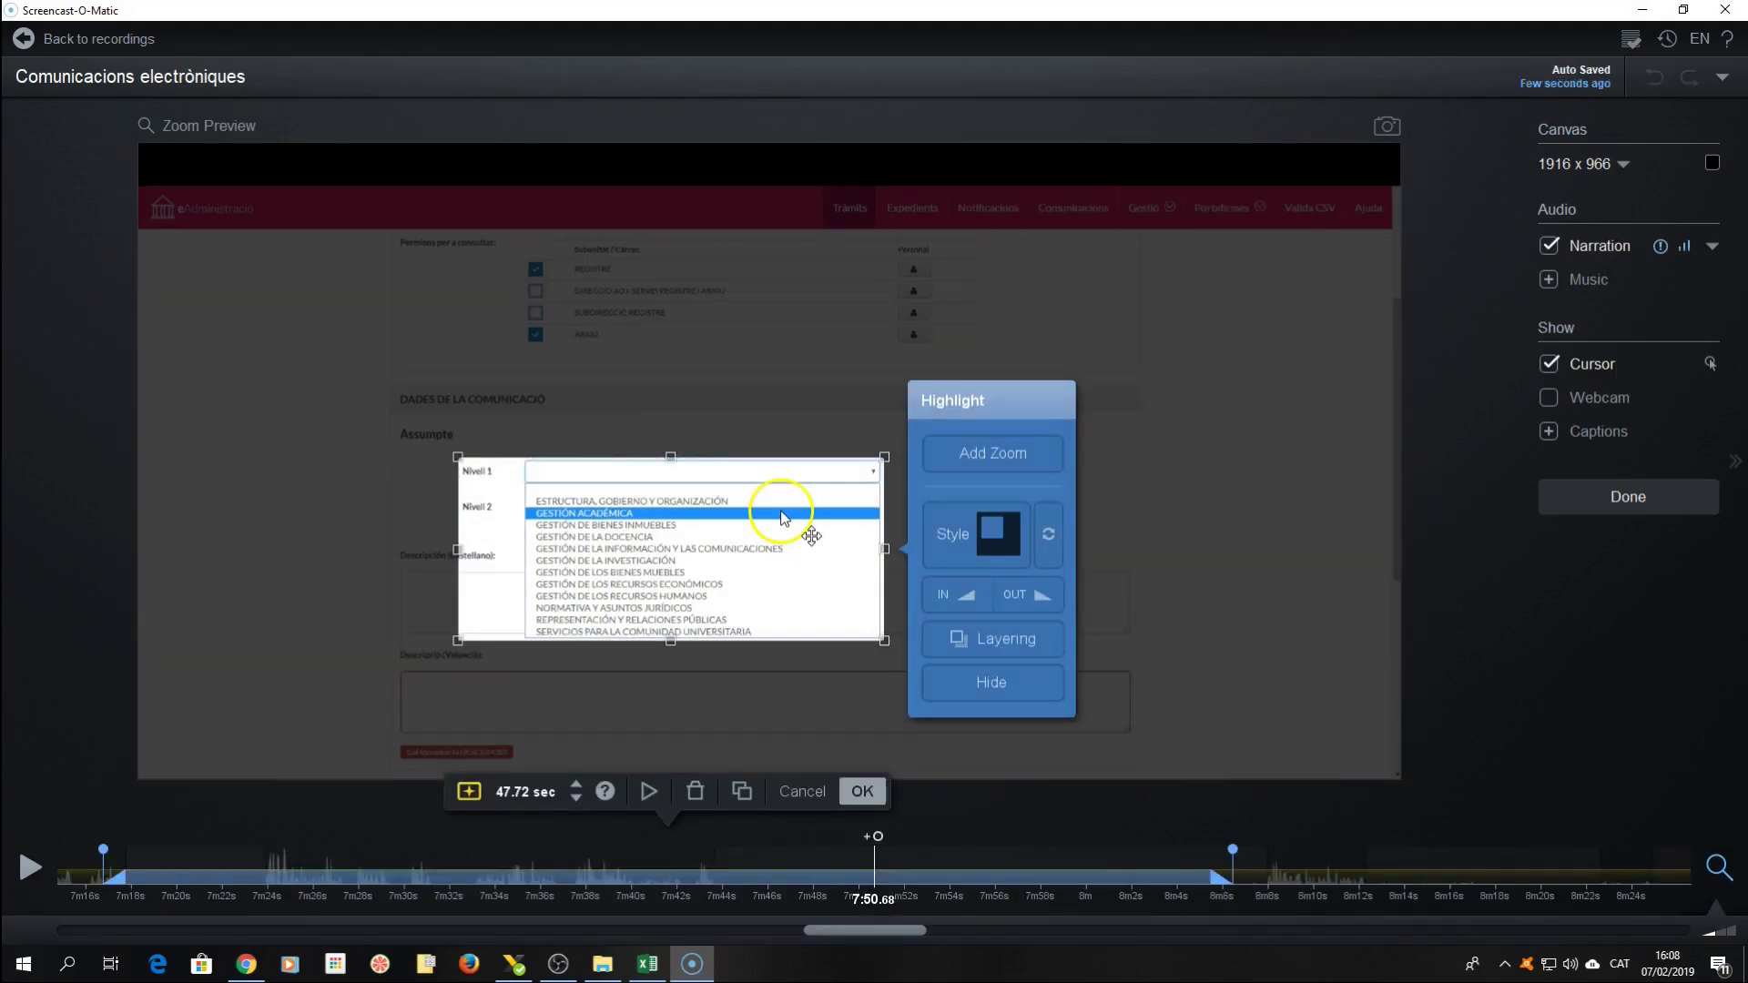
# - Add zoom to the highlight, enlarge it up and to the left, shift it slightly right, and preview the effect
pyautogui.click(981, 453)
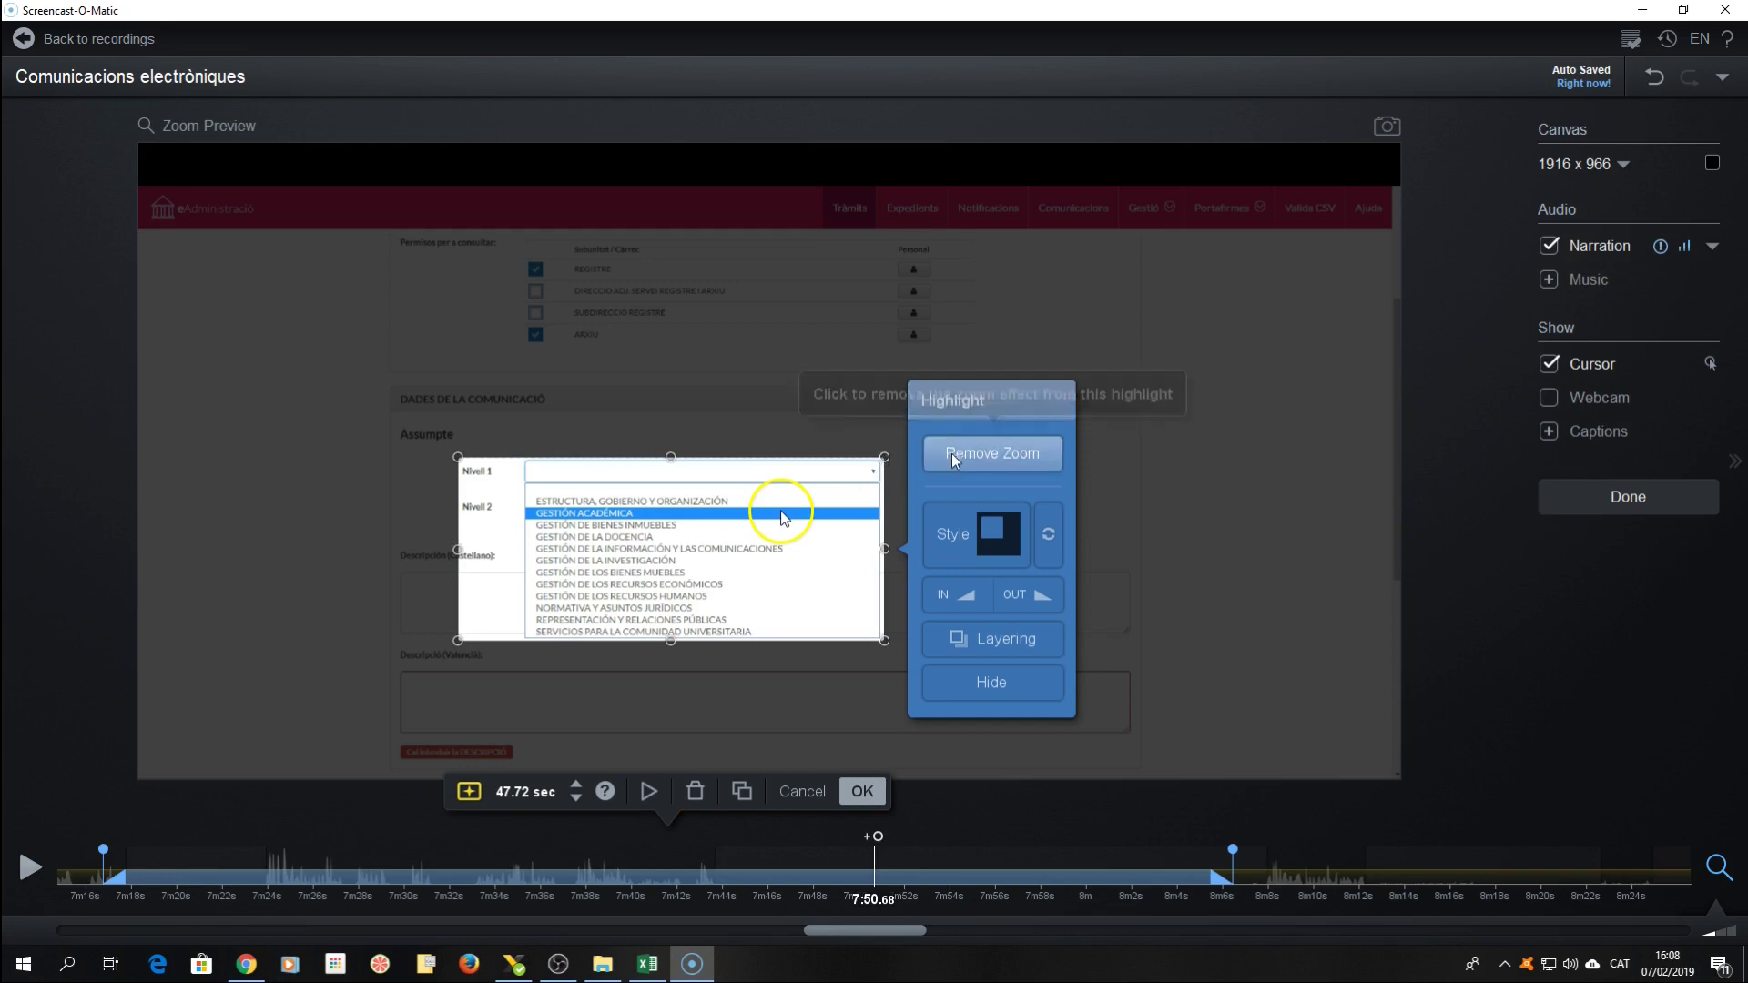
pyautogui.click(978, 455)
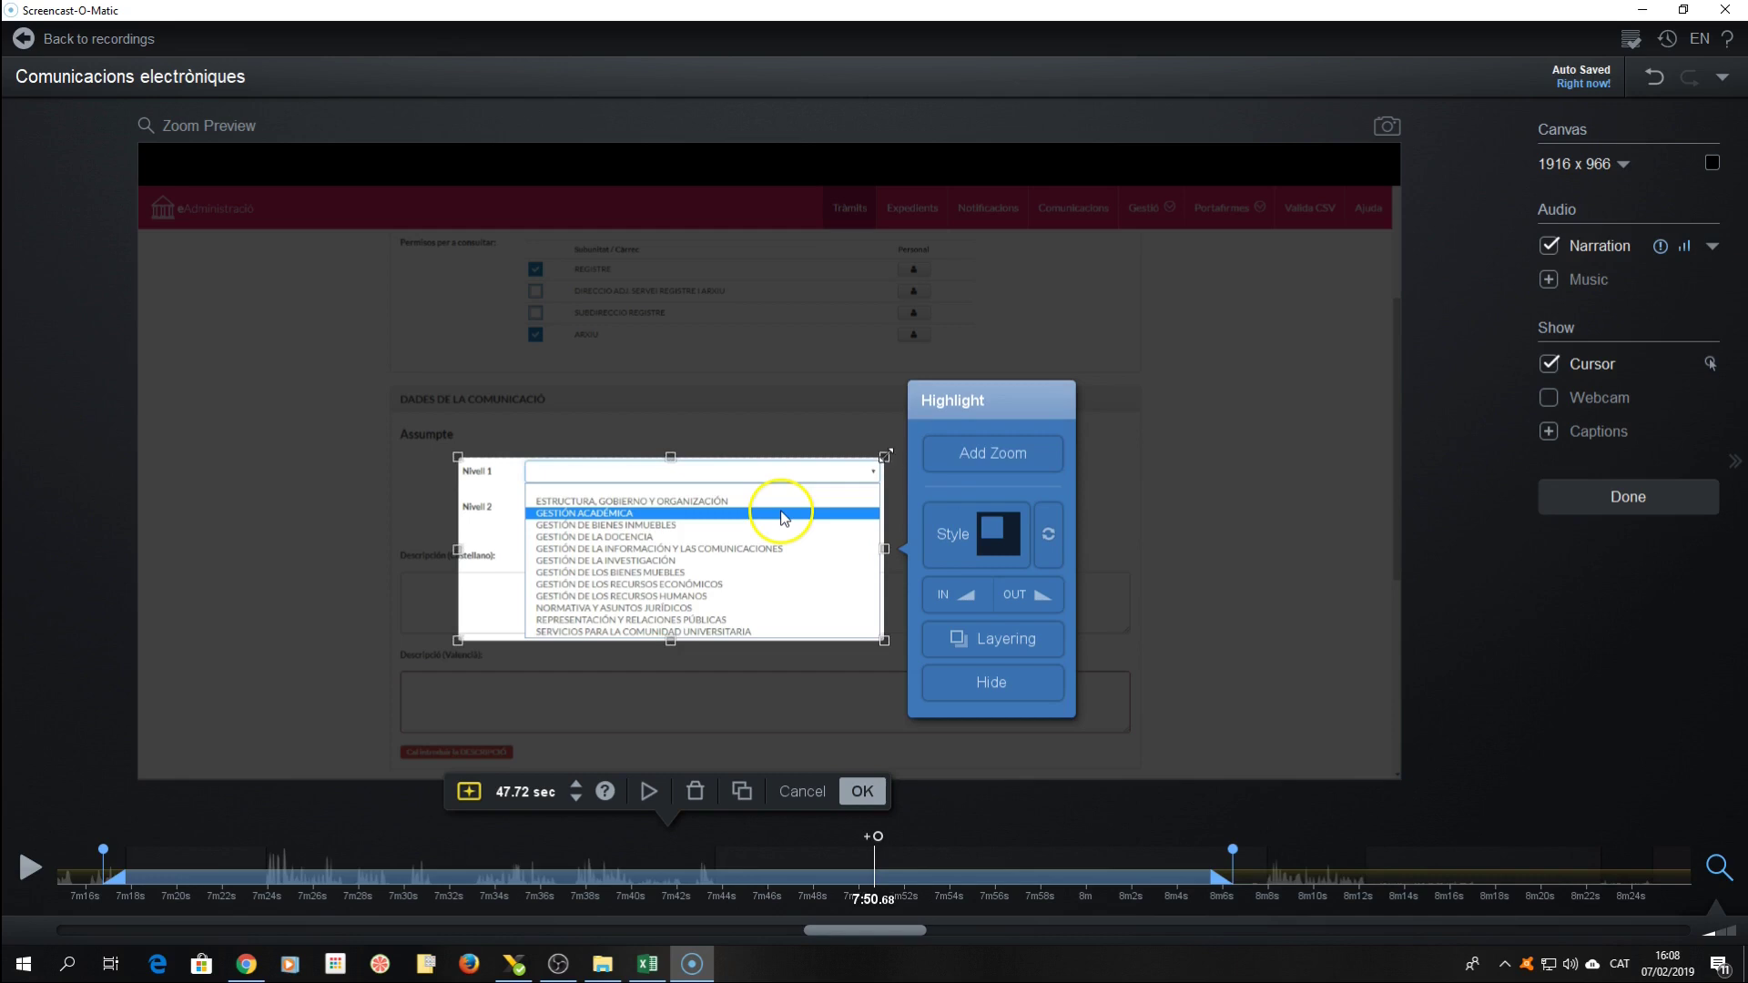
pyautogui.click(982, 453)
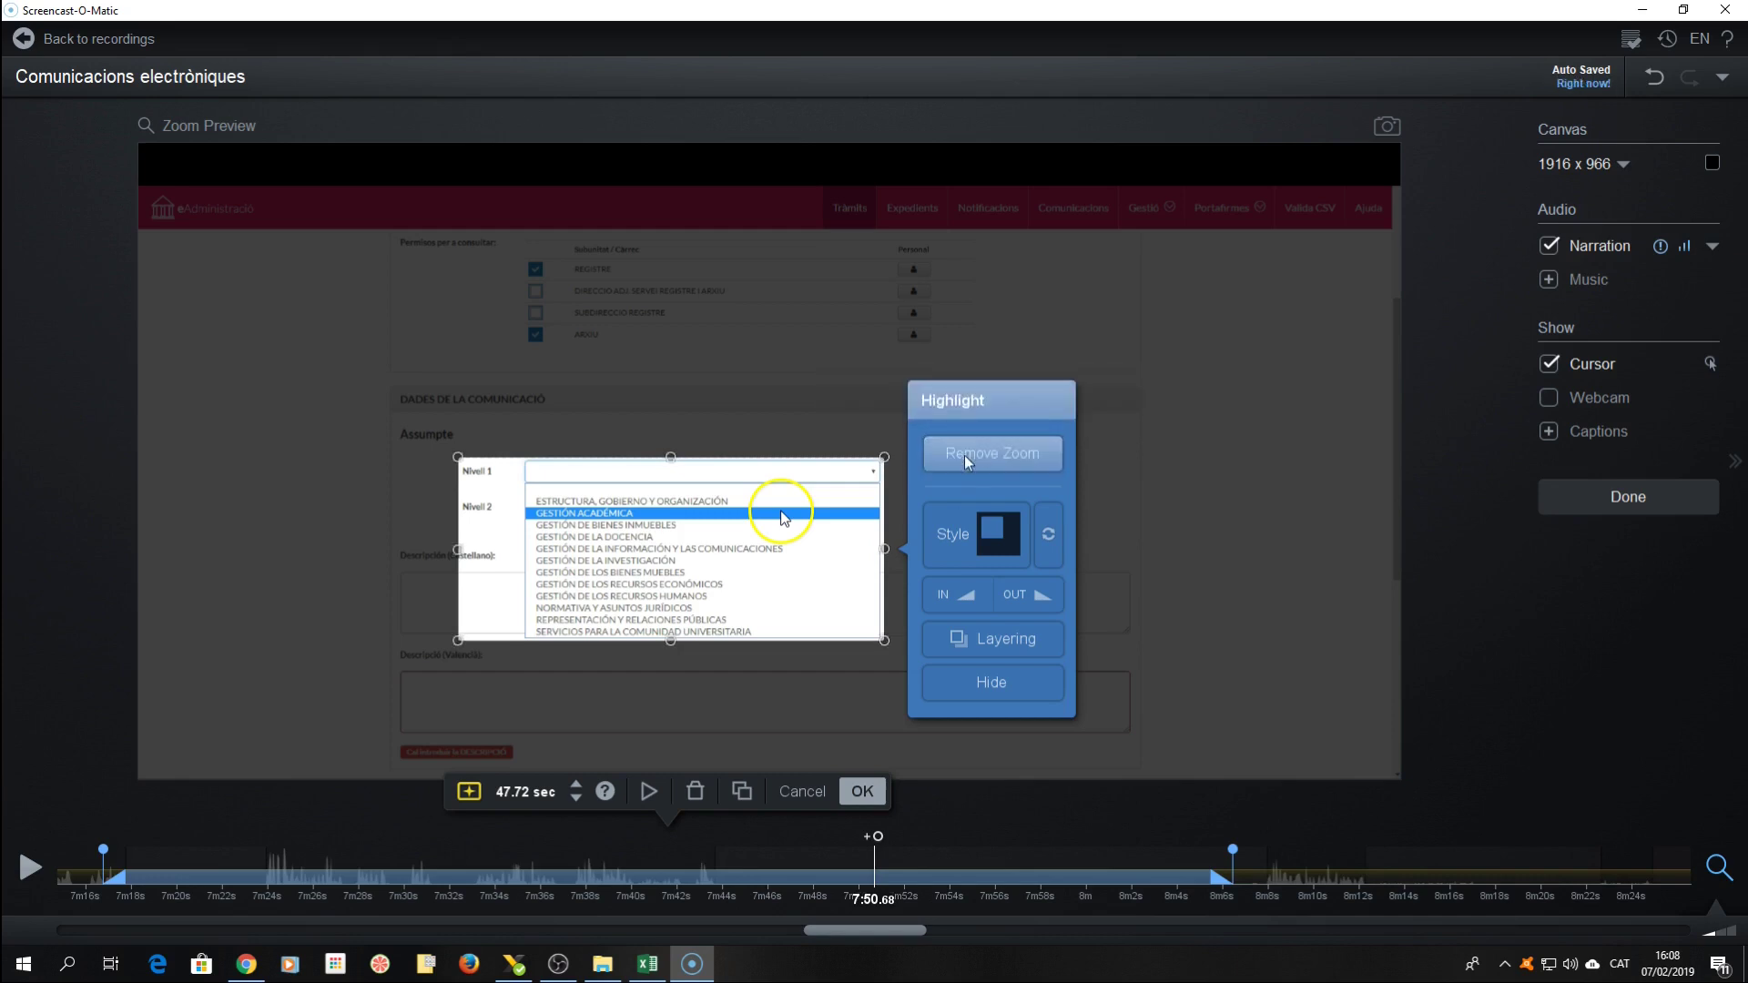
pyautogui.moveTo(458, 457); pyautogui.dragTo(383, 406)
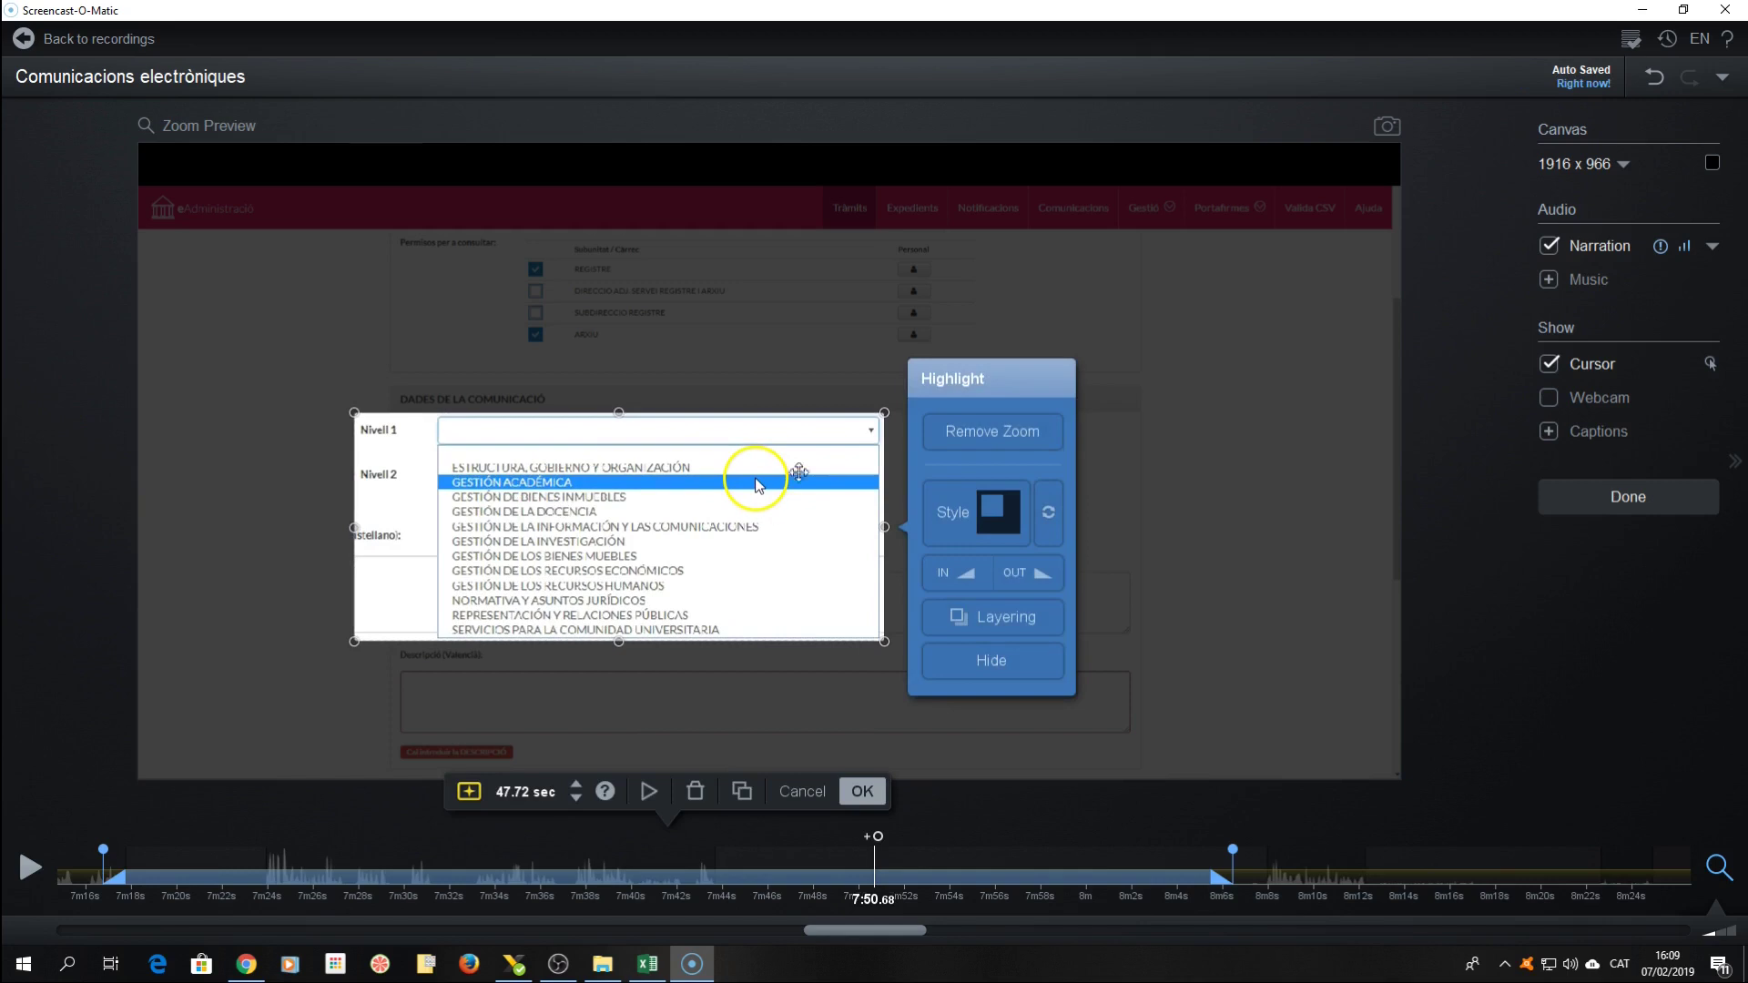
pyautogui.moveTo(795, 426); pyautogui.dragTo(874, 420)
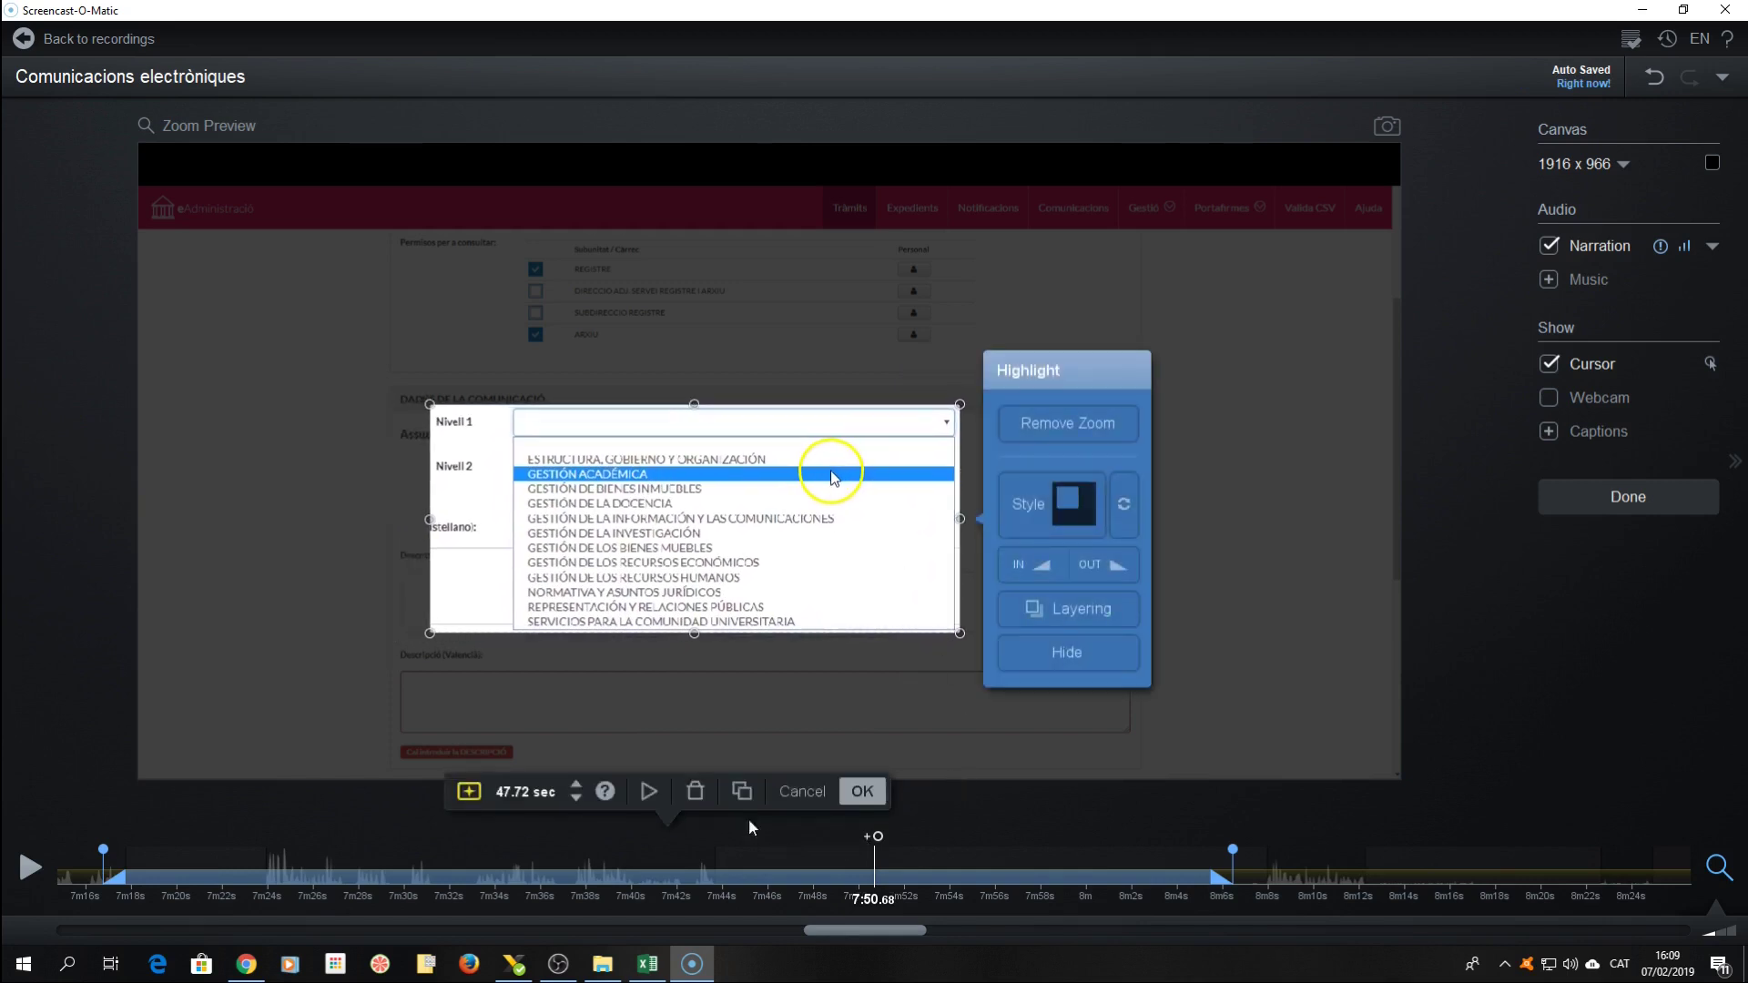
pyautogui.click(646, 788)
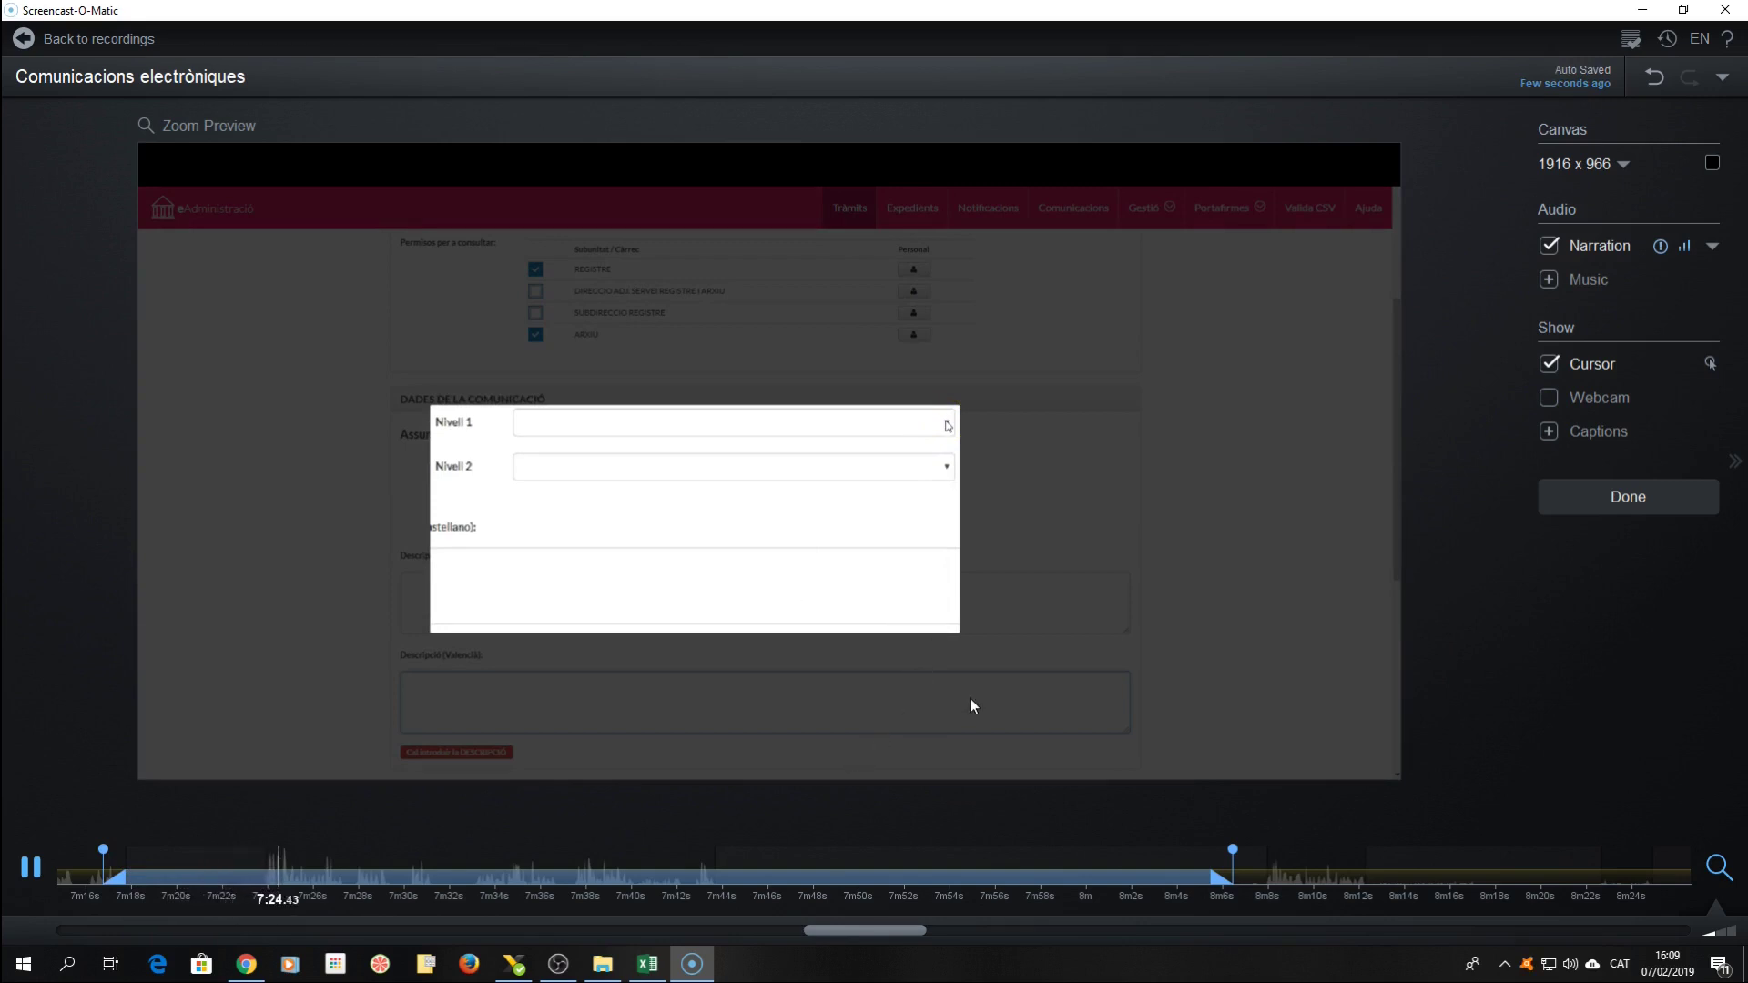
pyautogui.click(801, 785)
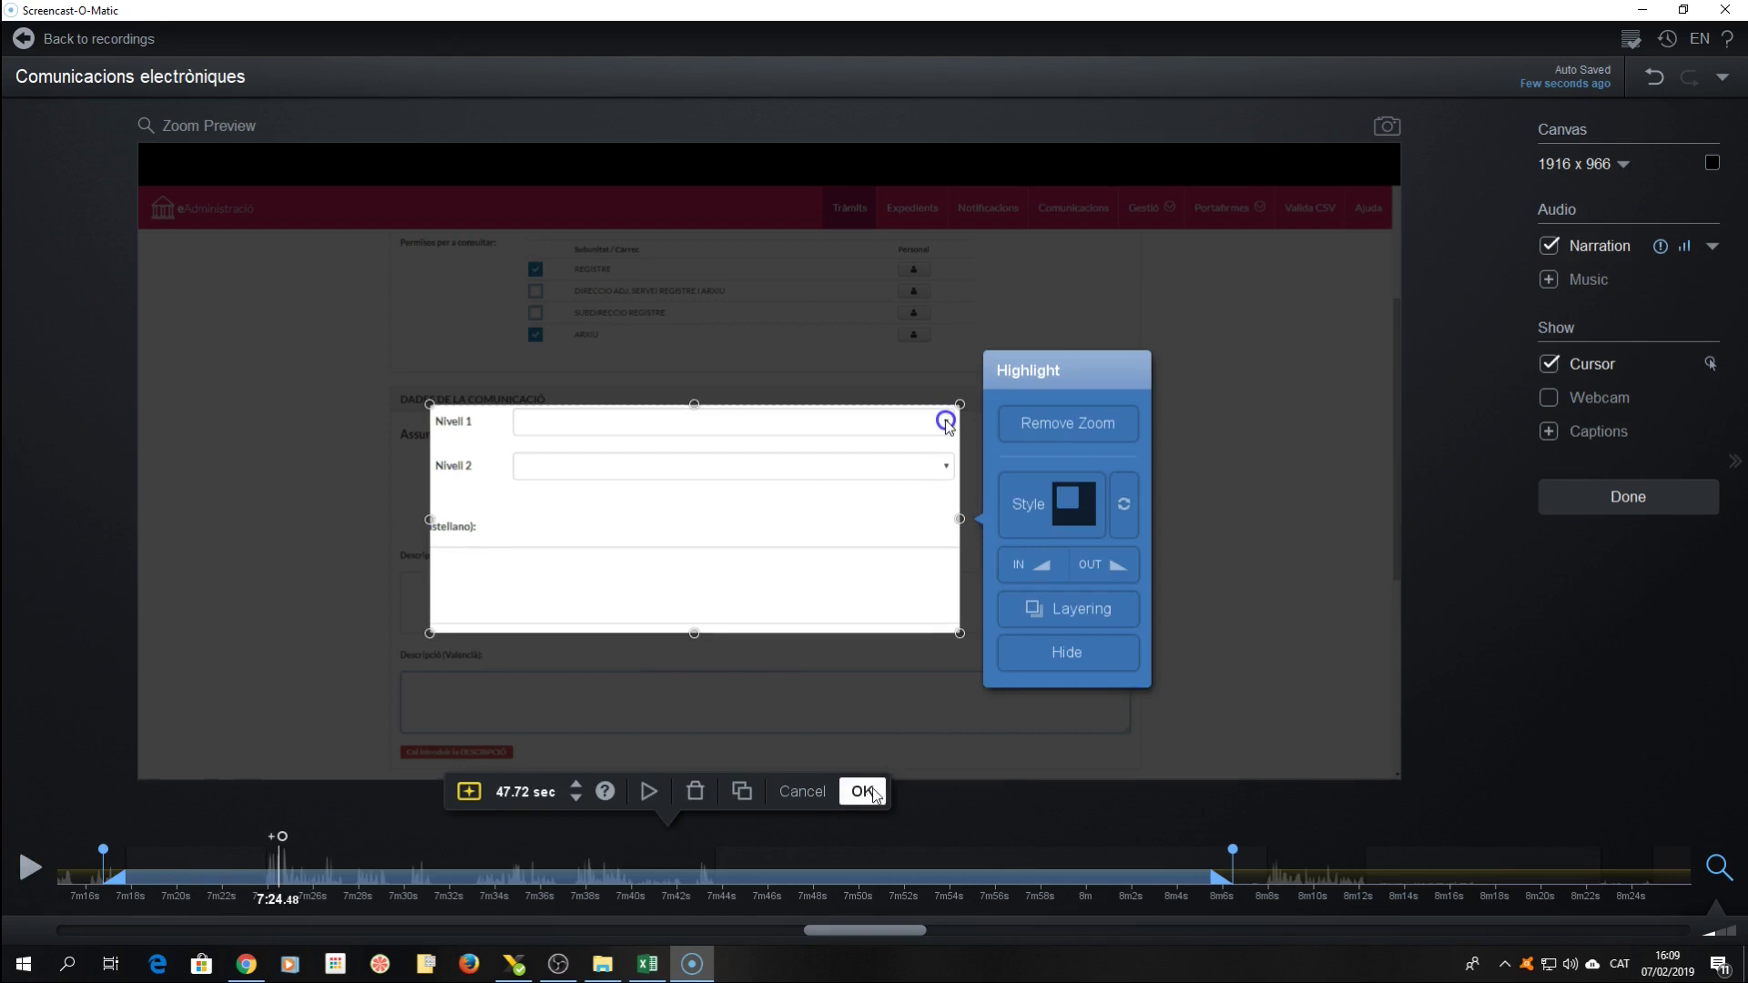